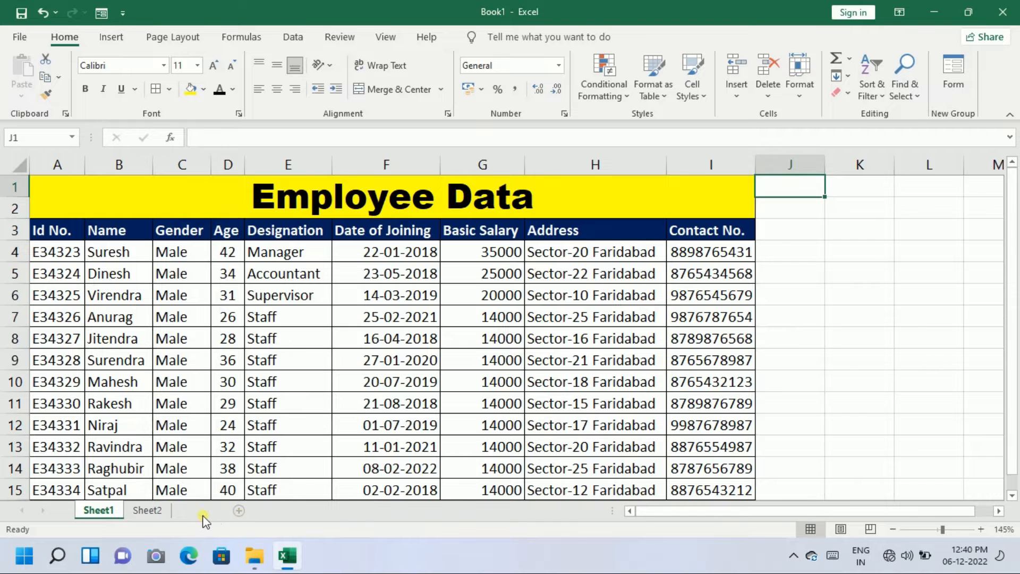
Insert a new Sheet3, review Sheet1's Employee Data header row, then return to the empty Sheet3
click(203, 511)
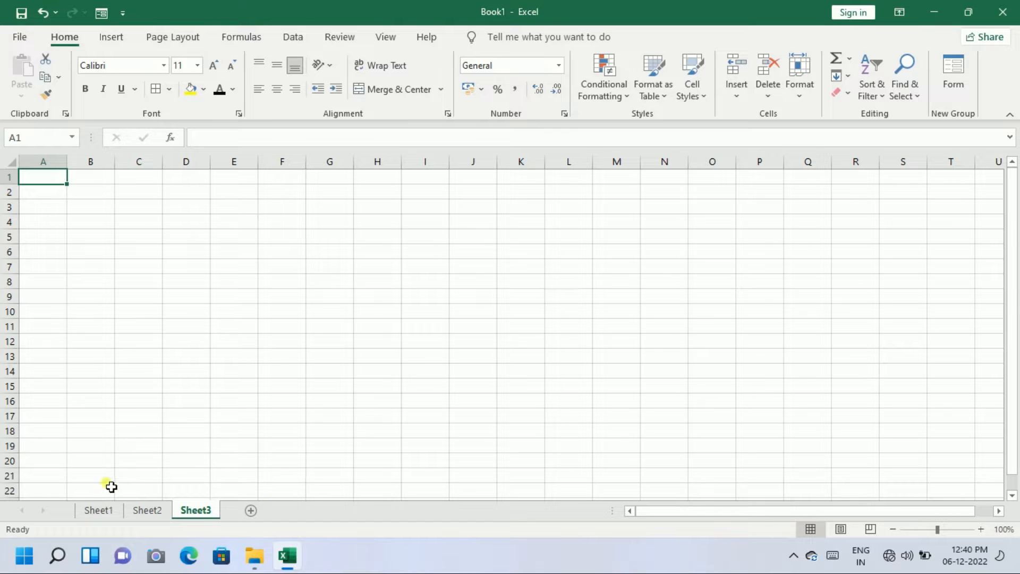
click(98, 511)
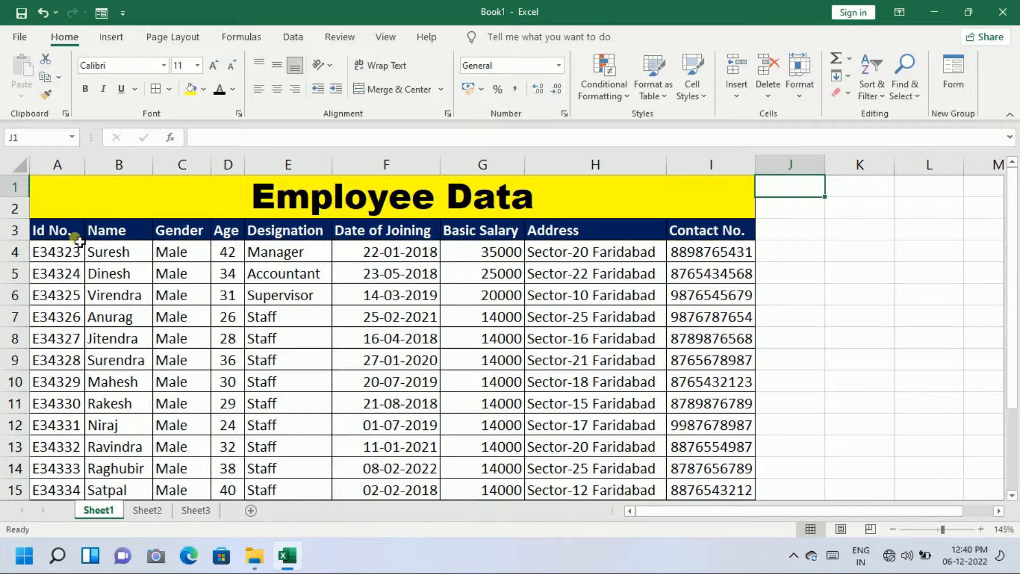
drag(62, 230, 700, 230)
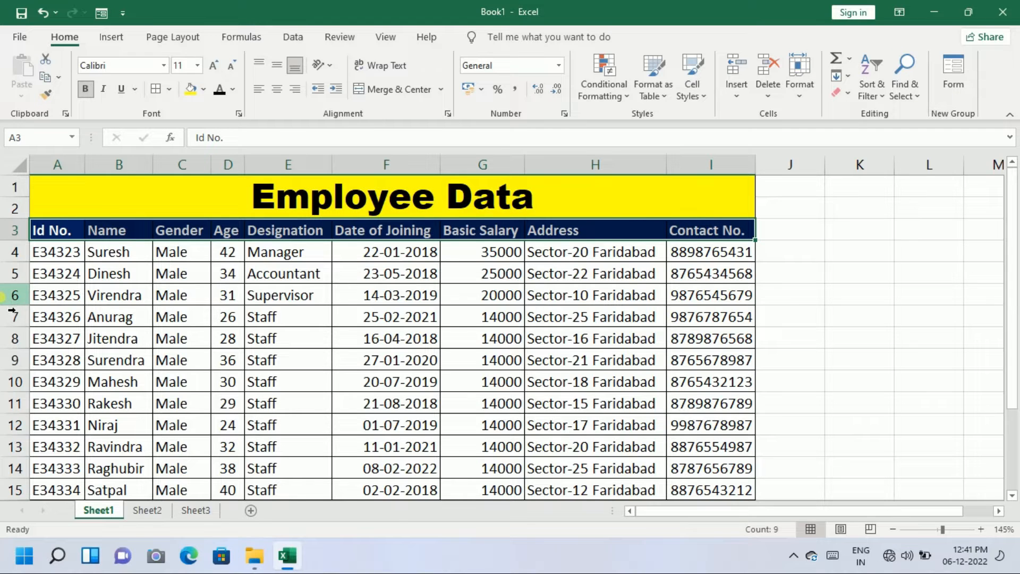
click(123, 264)
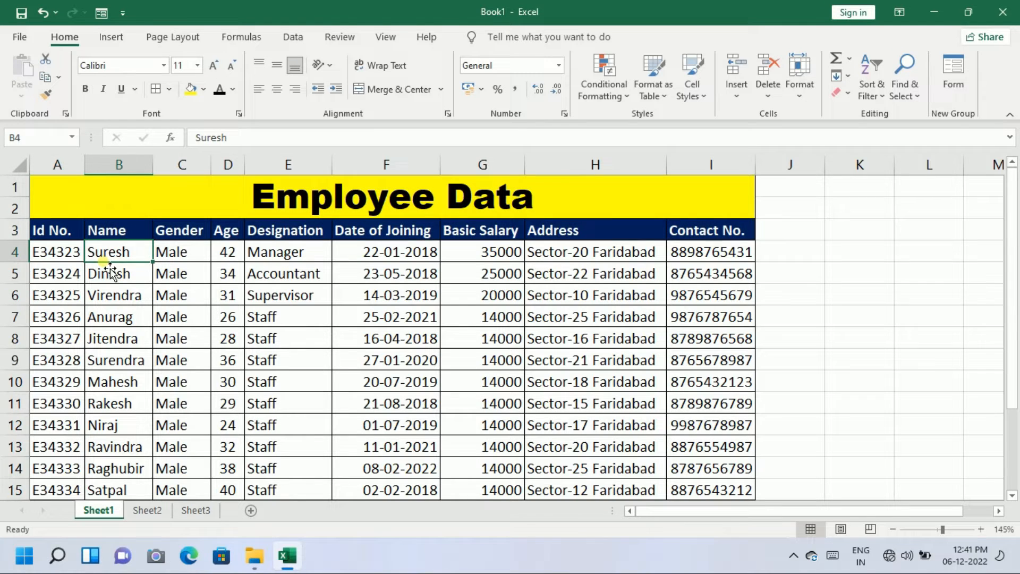
click(48, 237)
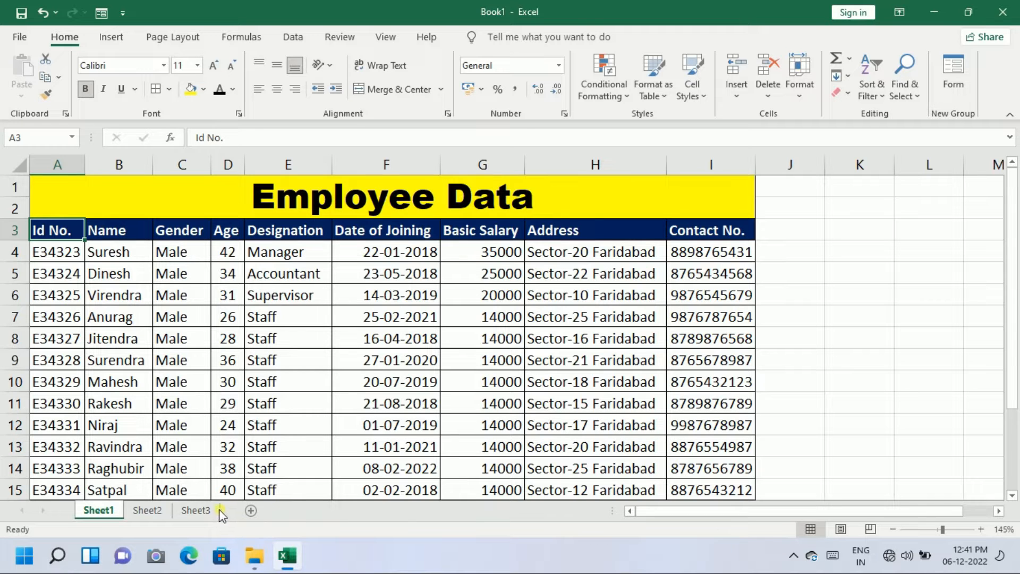
click(197, 511)
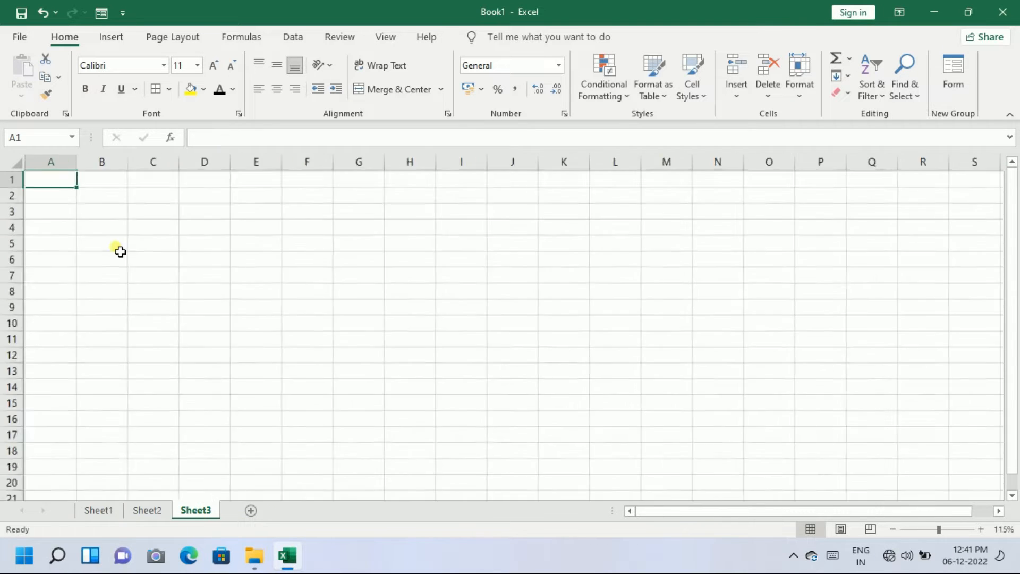
Type the headings Id No., Name, Gender and Age across A3:D3
ctrl+scroll(135, 260, up, 1)
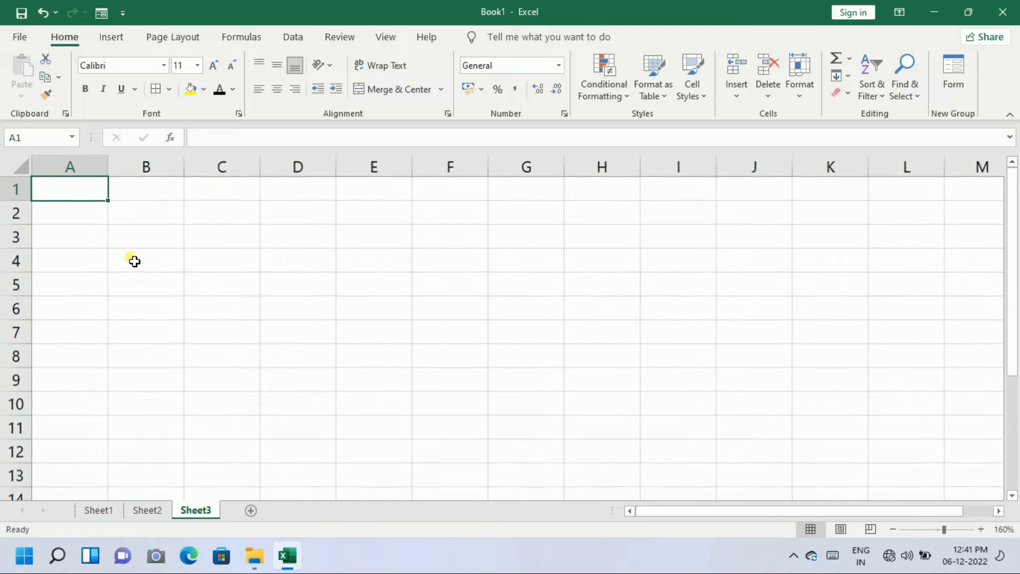
click(85, 242)
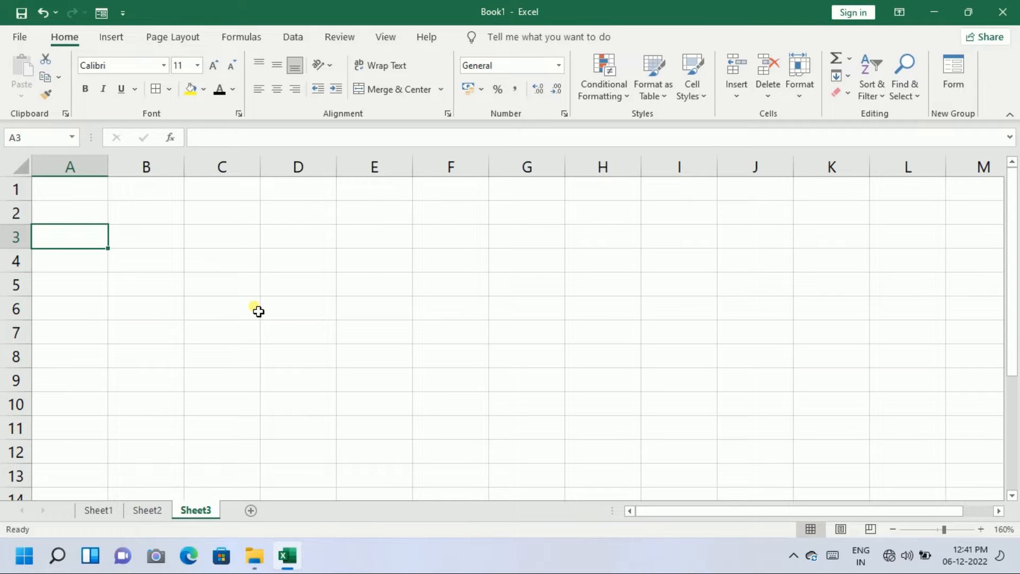
text(I)
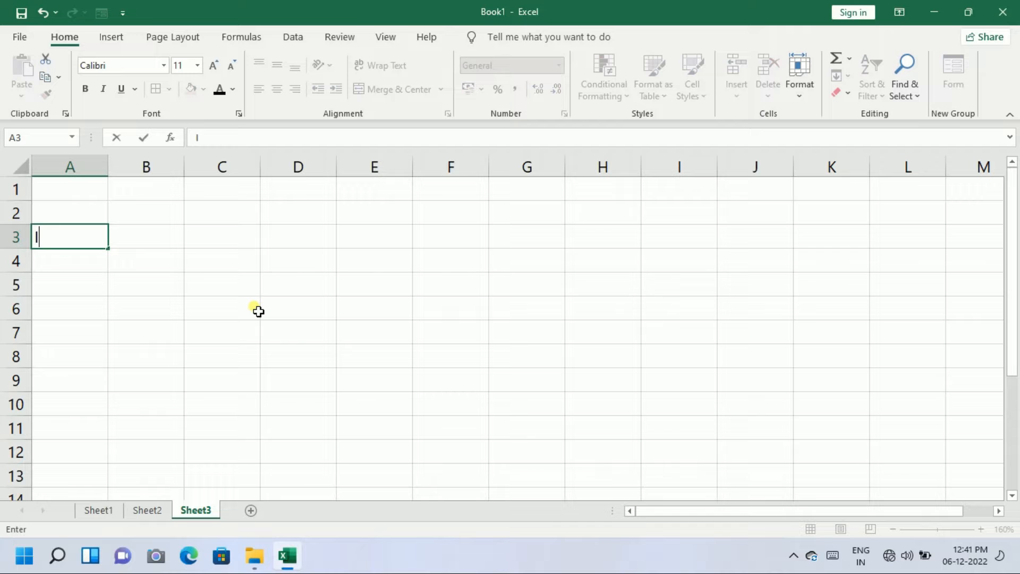
text(d No.)
key(Tab)
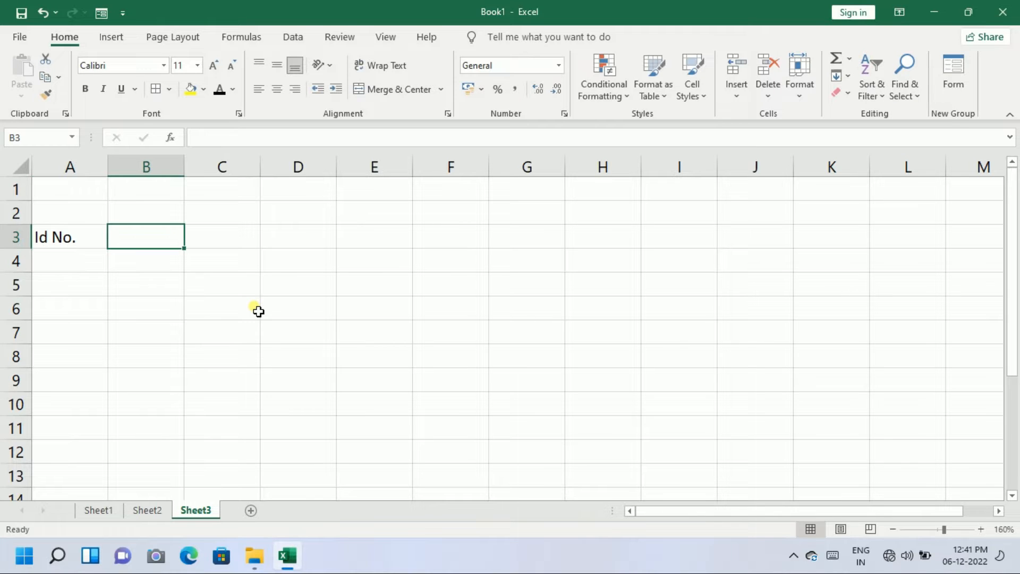
text(Name)
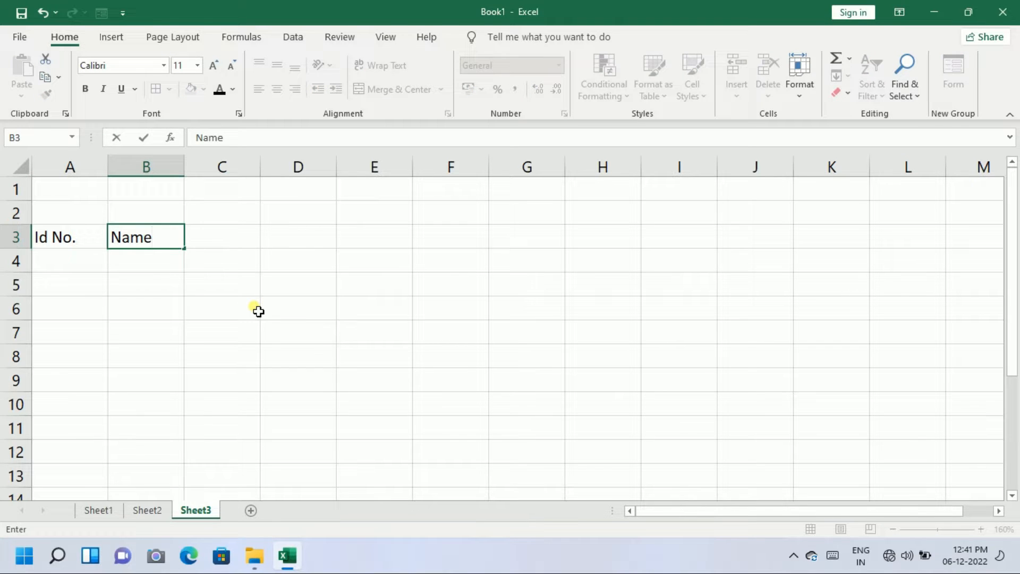
key(Tab)
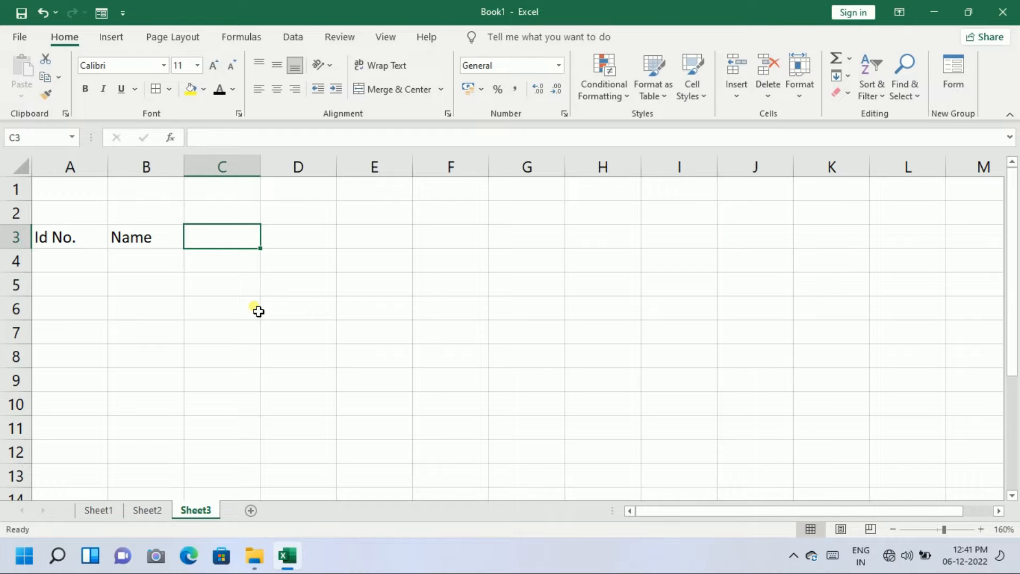
text(Gender)
key(Tab)
text(Age)
key(Tab)
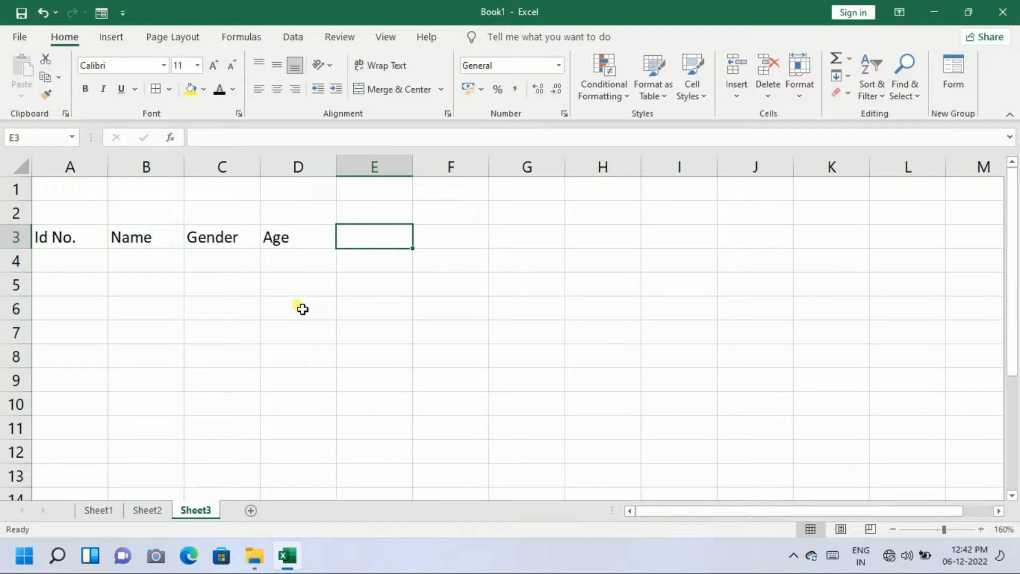
Continue row 3 with Designation, Data od Joining, Basic Salary, Address and Contact No. in E3:I3
text(Designation)
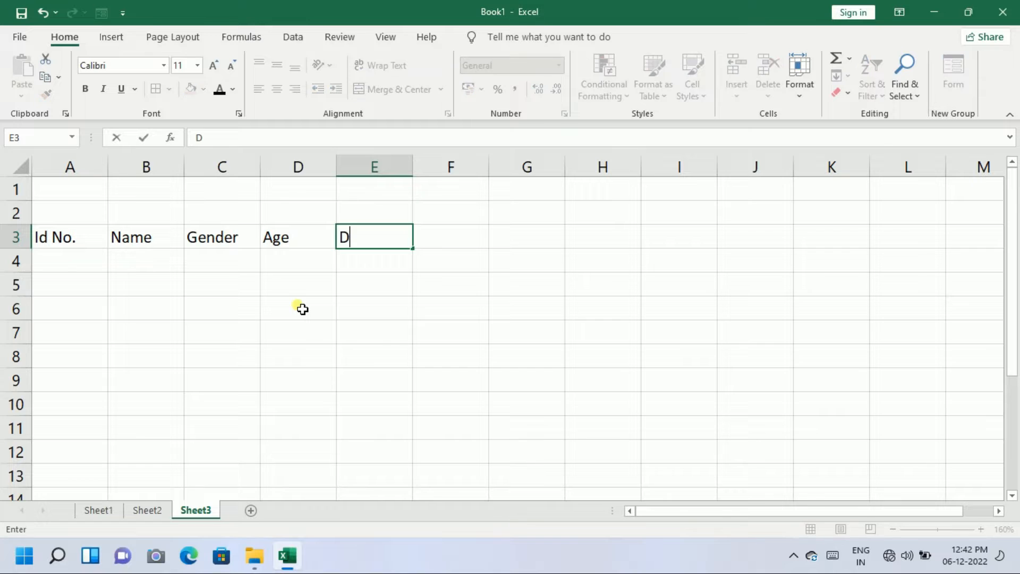
key(Tab)
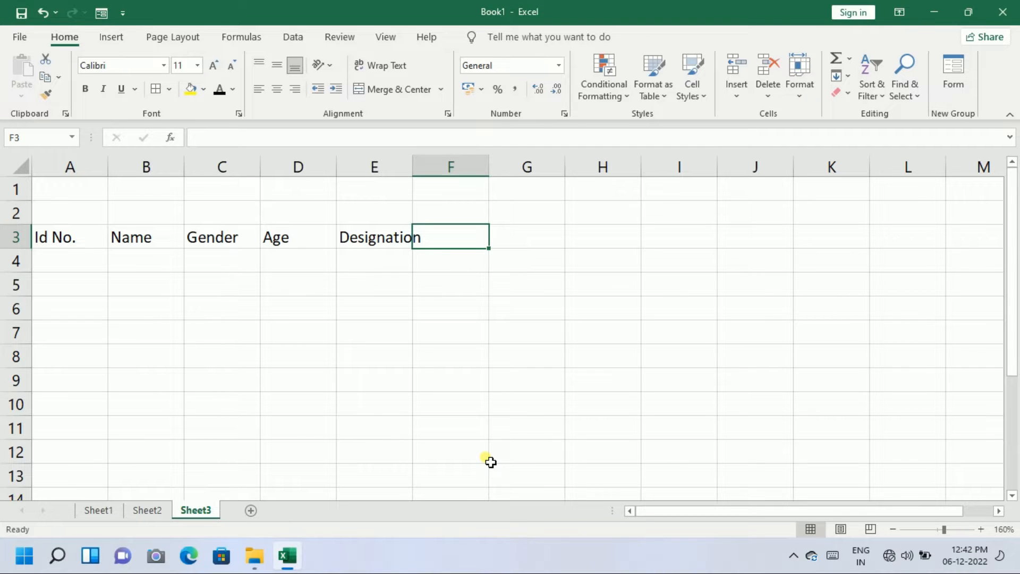
text(Data od Joining)
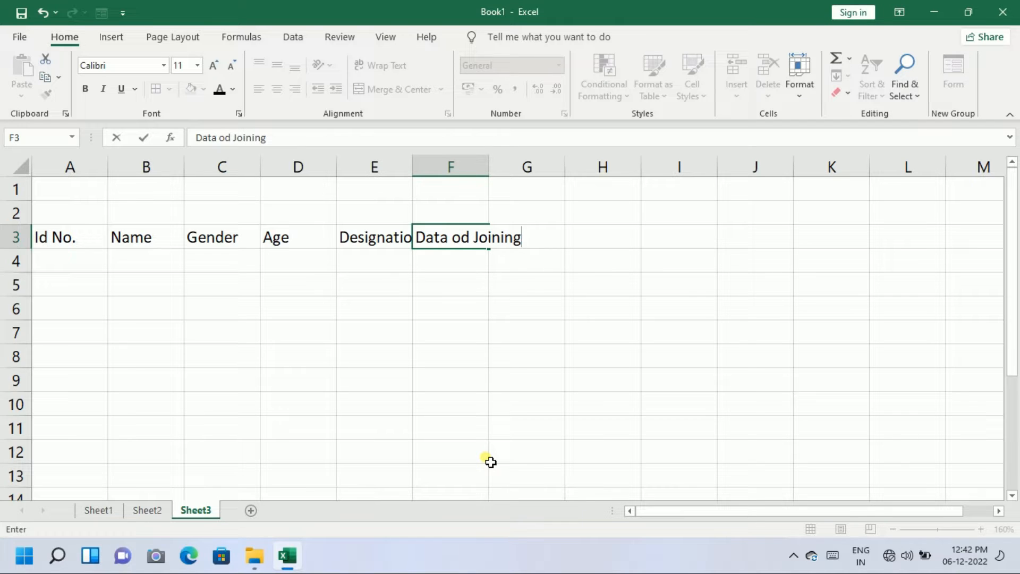
key(Tab)
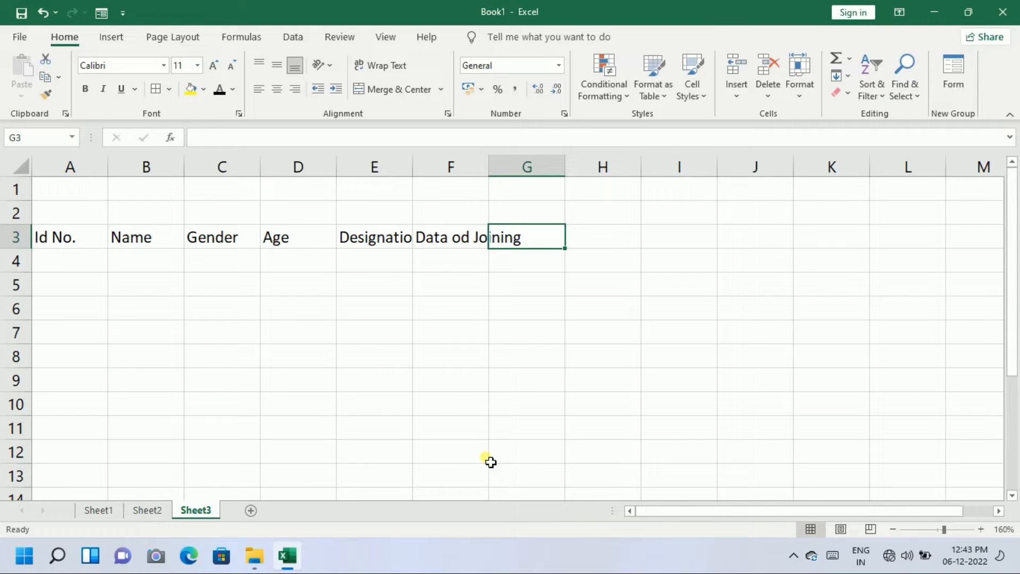
text(Basic Salary)
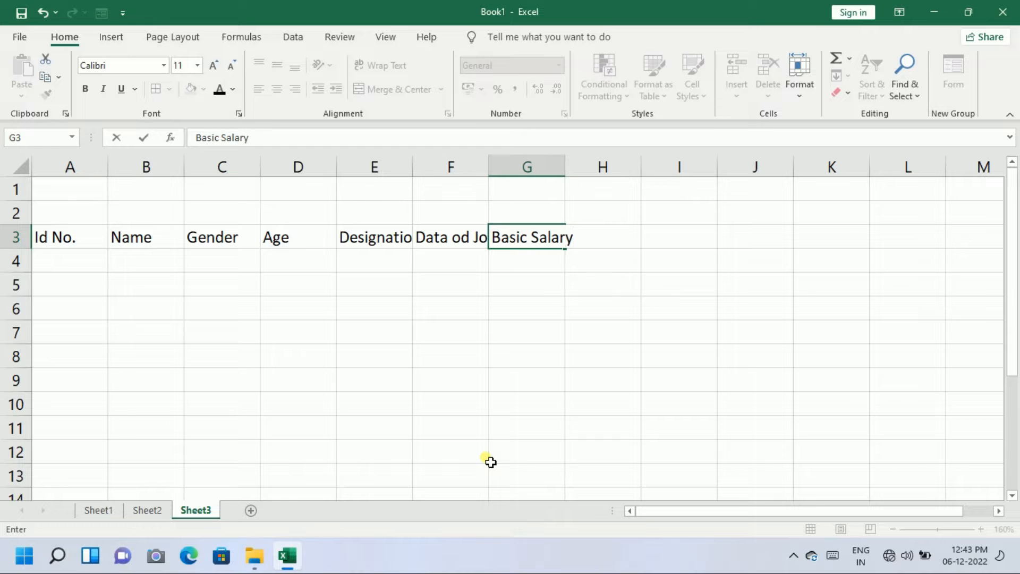
key(Tab)
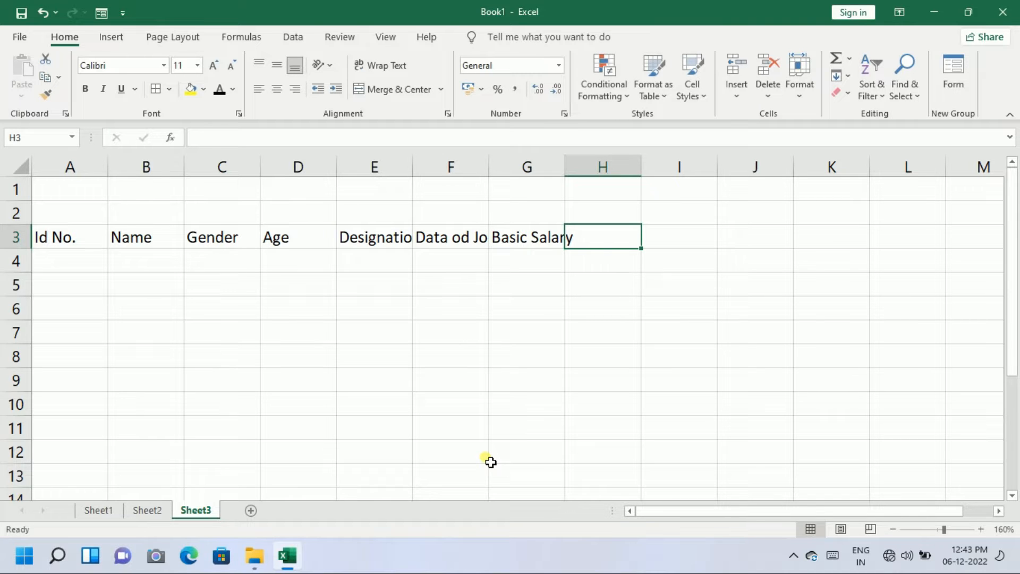
text(A)
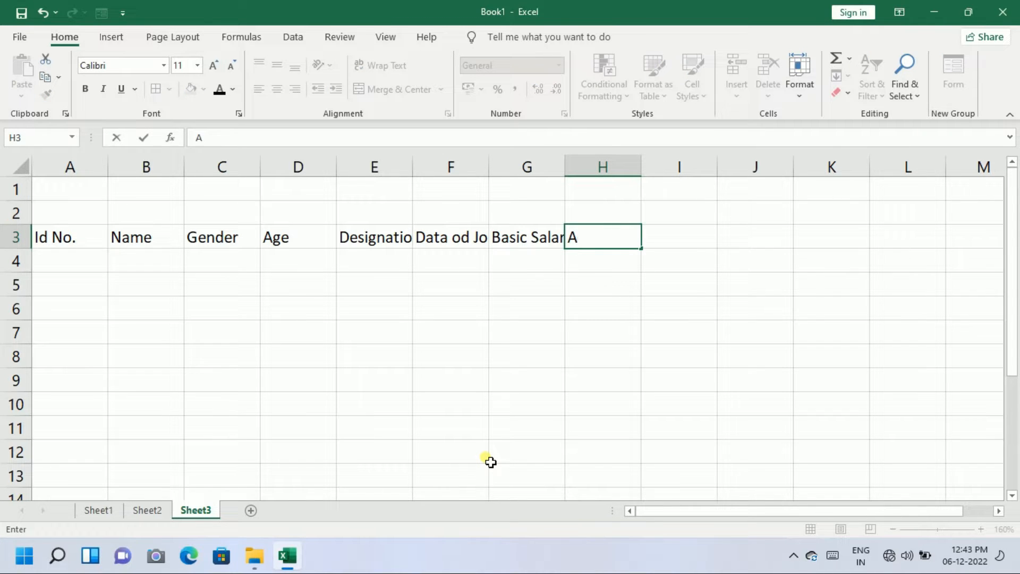
text(ddress)
key(Tab)
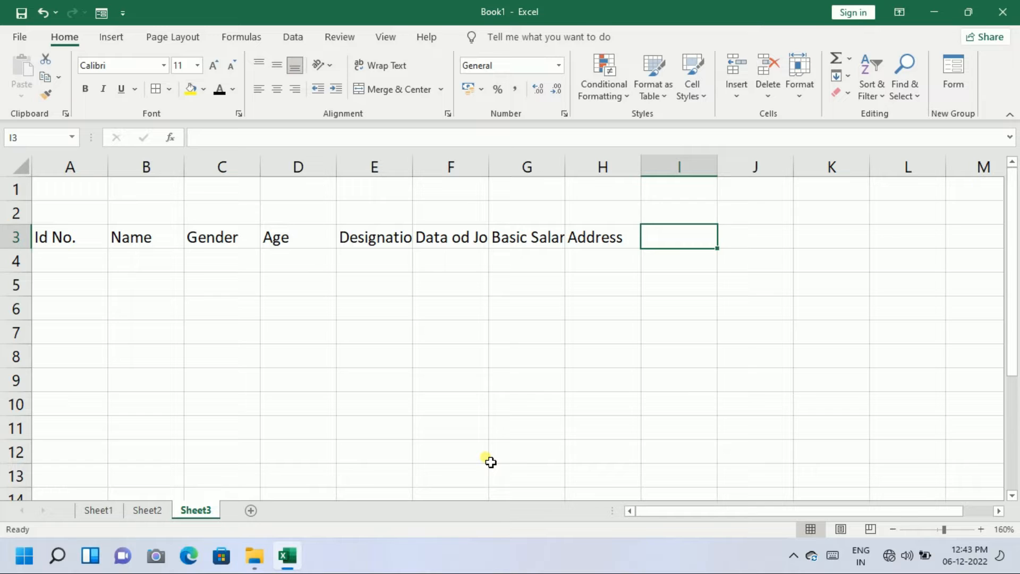
text(Contact No.)
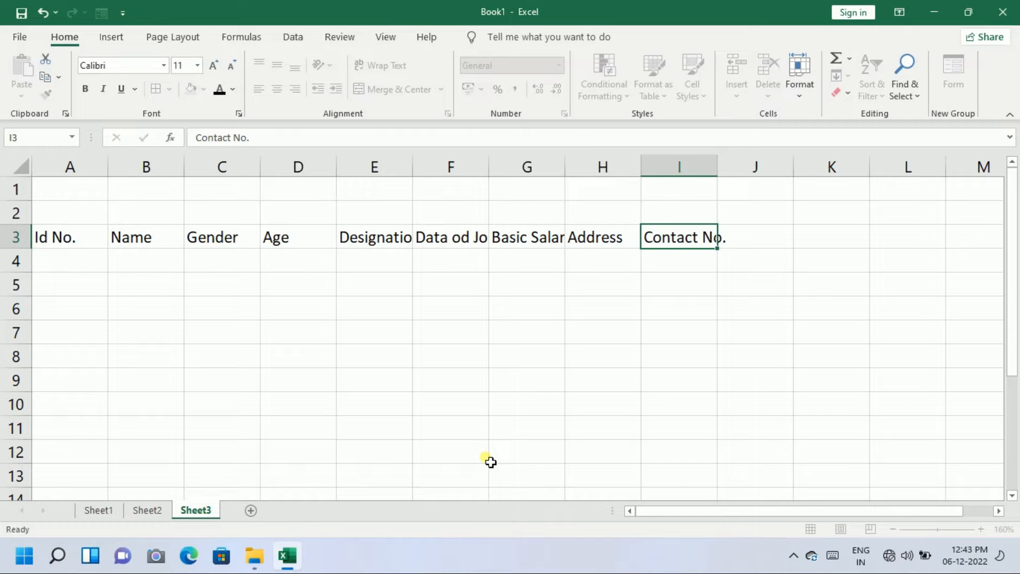
key(Return)
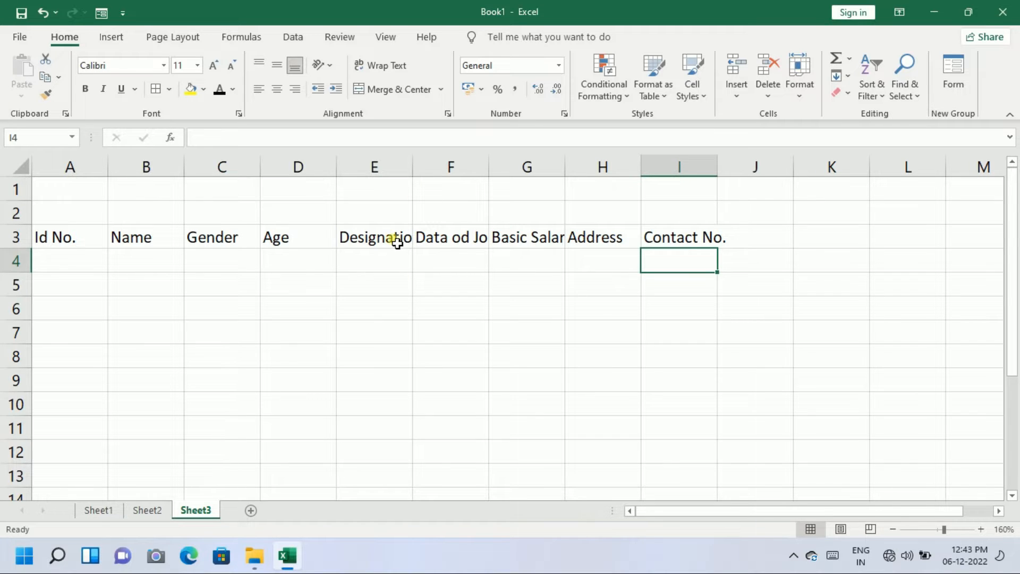
click(396, 242)
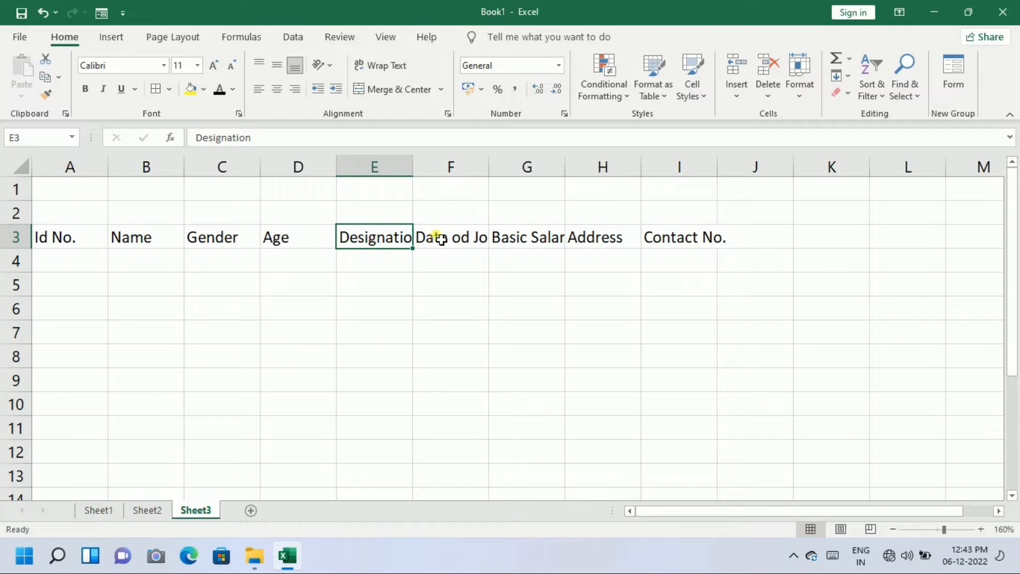
AutoFit column E and correct the F3 heading to 'Data of Joining'
double_click(413, 168)
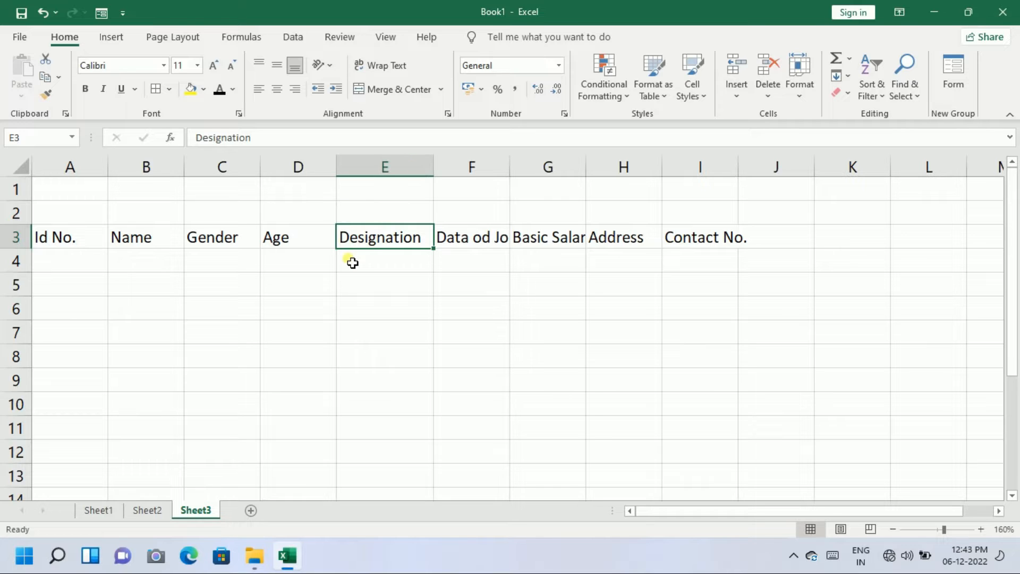
click(477, 242)
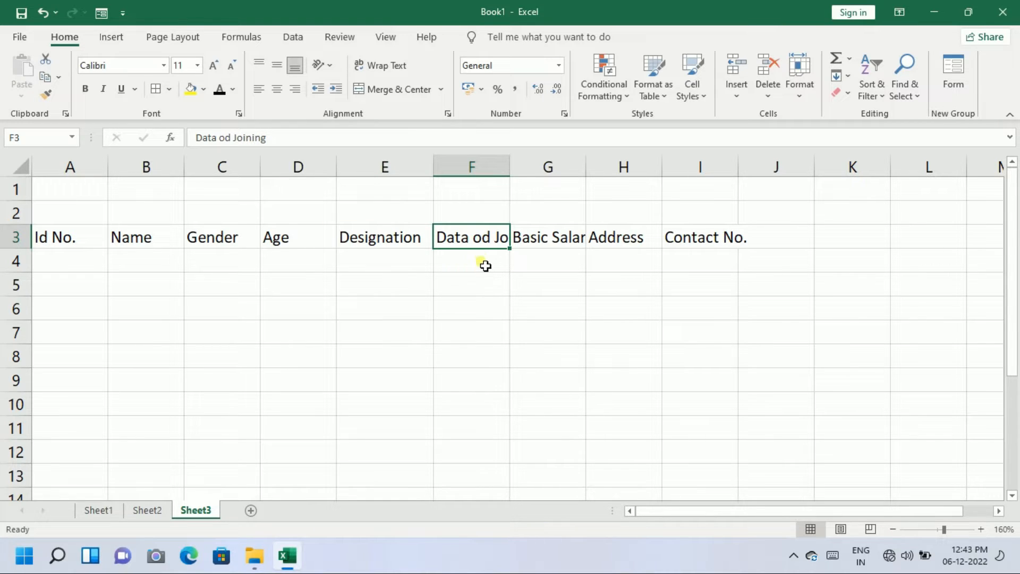
double_click(489, 239)
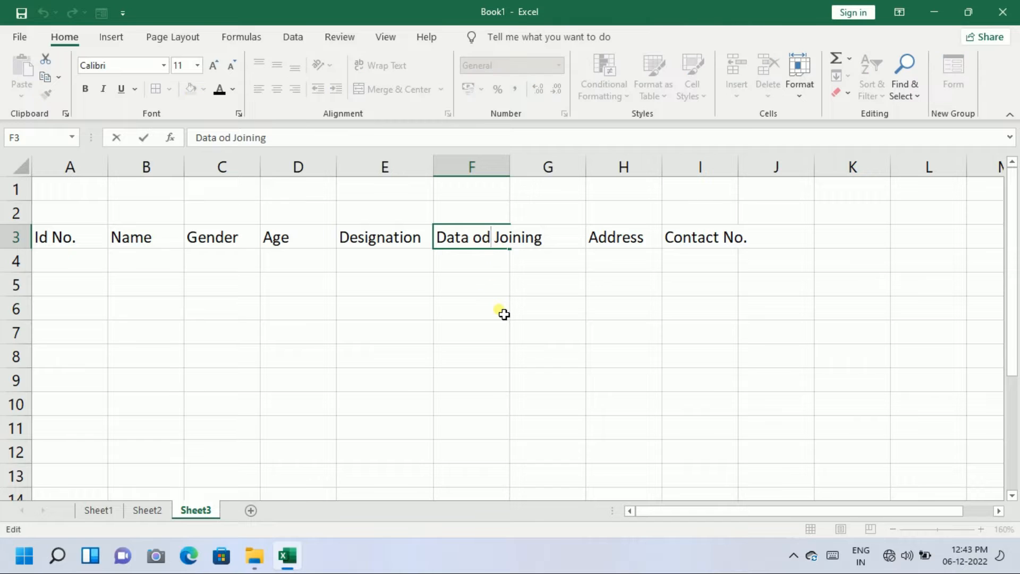
key(BackSpace)
text(f)
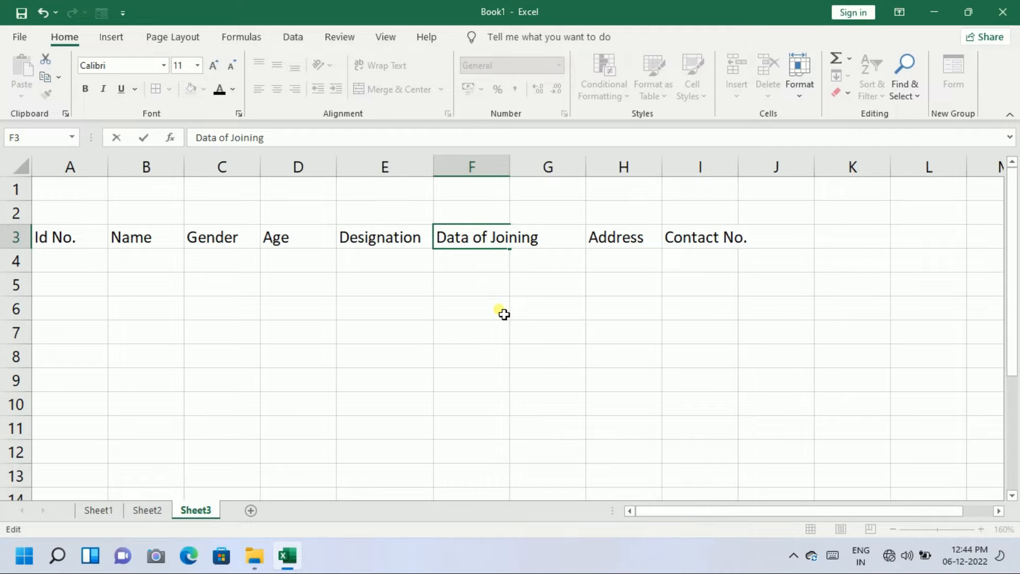
key(Return)
click(485, 239)
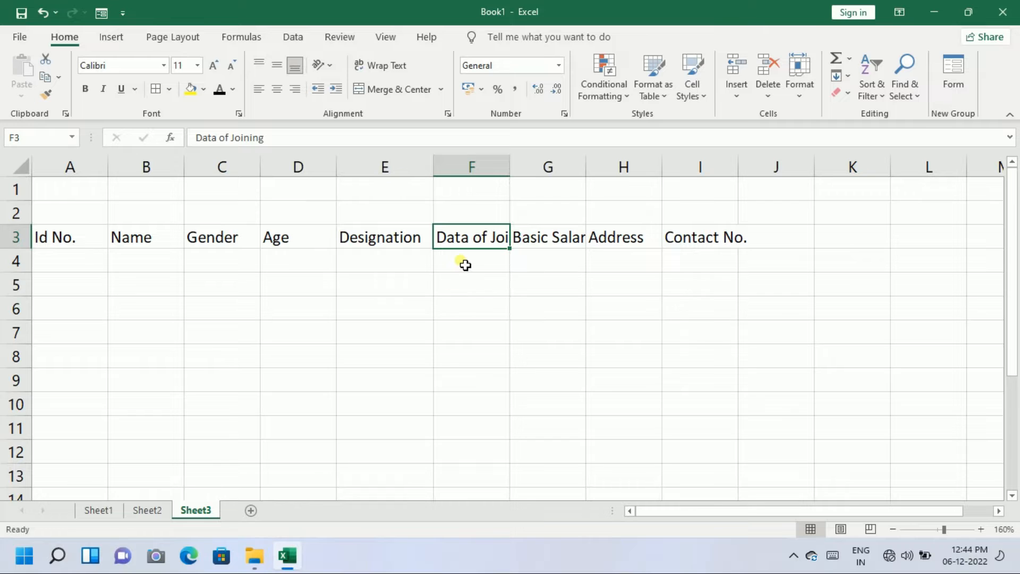
AutoFit columns F, G and I to show Data of Joining, Basic Salary and Contact No
double_click(510, 169)
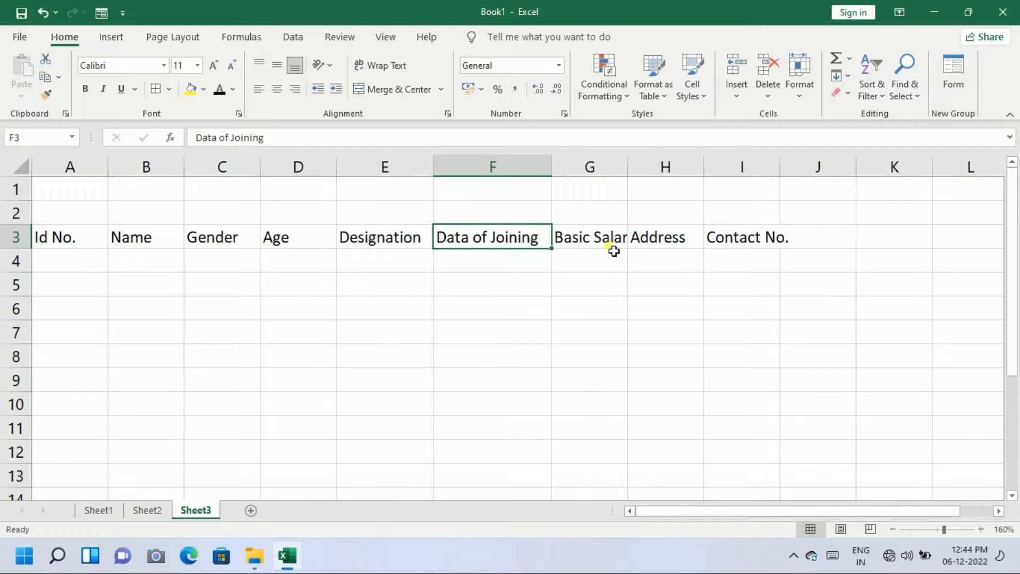
click(629, 175)
double_click(628, 175)
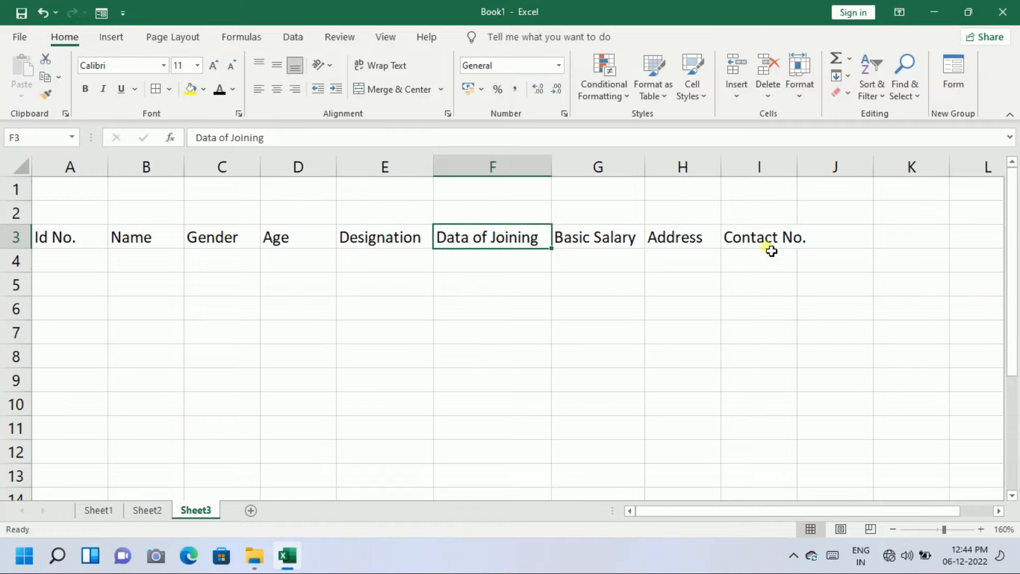
double_click(802, 167)
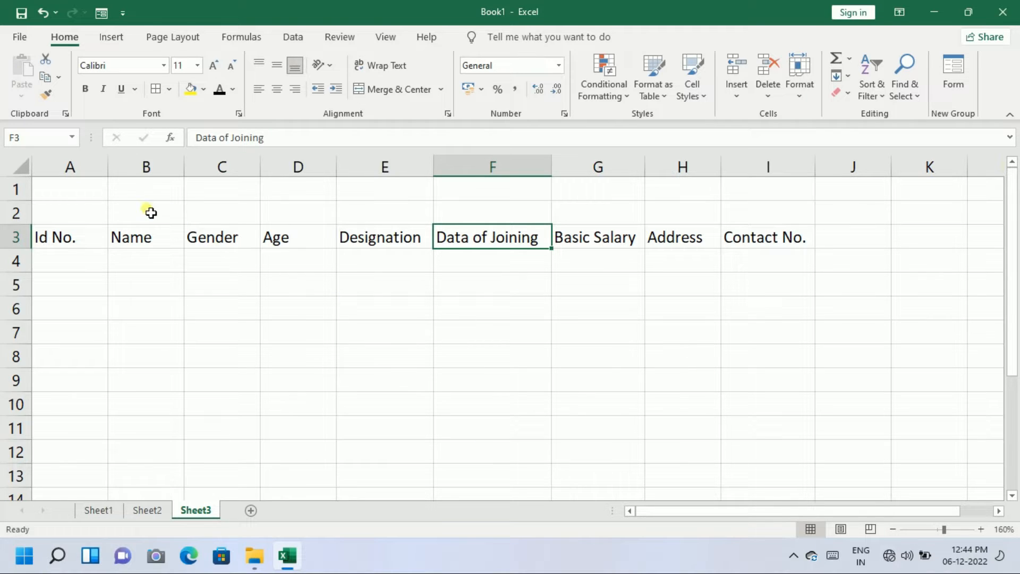
drag(79, 188, 738, 211)
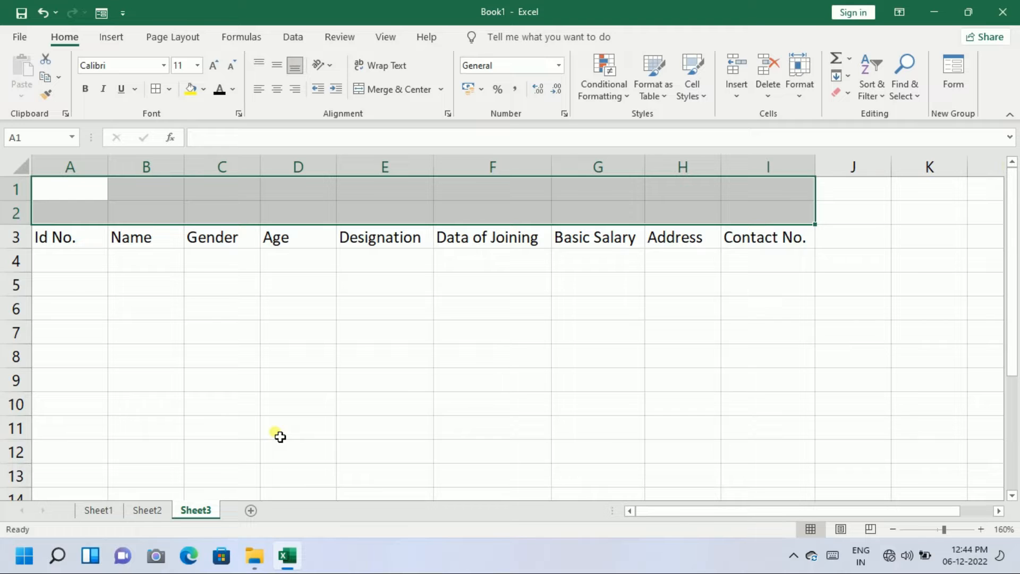
Merge and center A1:I2 and enter the title 'Employee Data'
click(258, 340)
click(99, 198)
drag(129, 195, 694, 219)
click(372, 89)
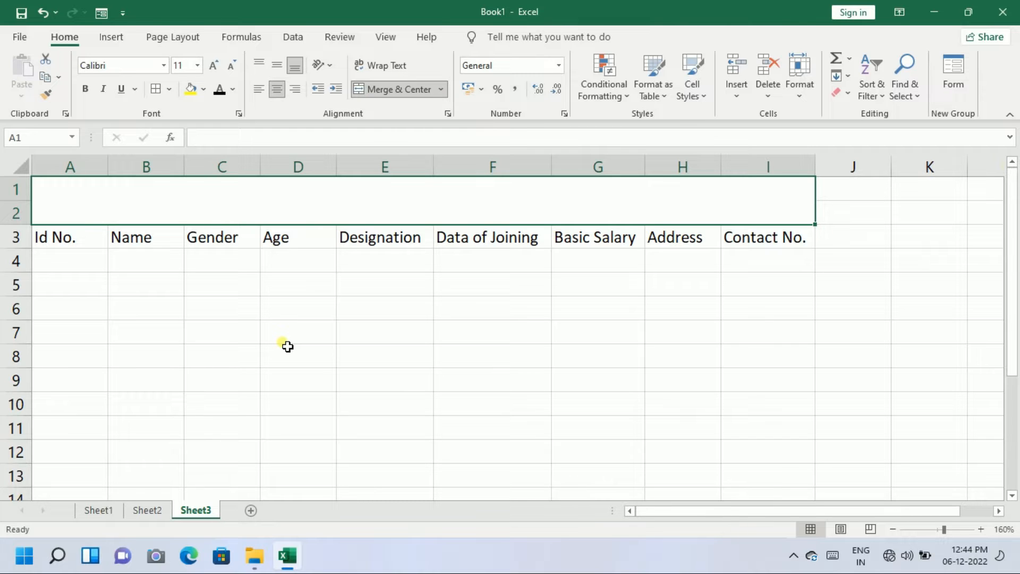
text(Emp)
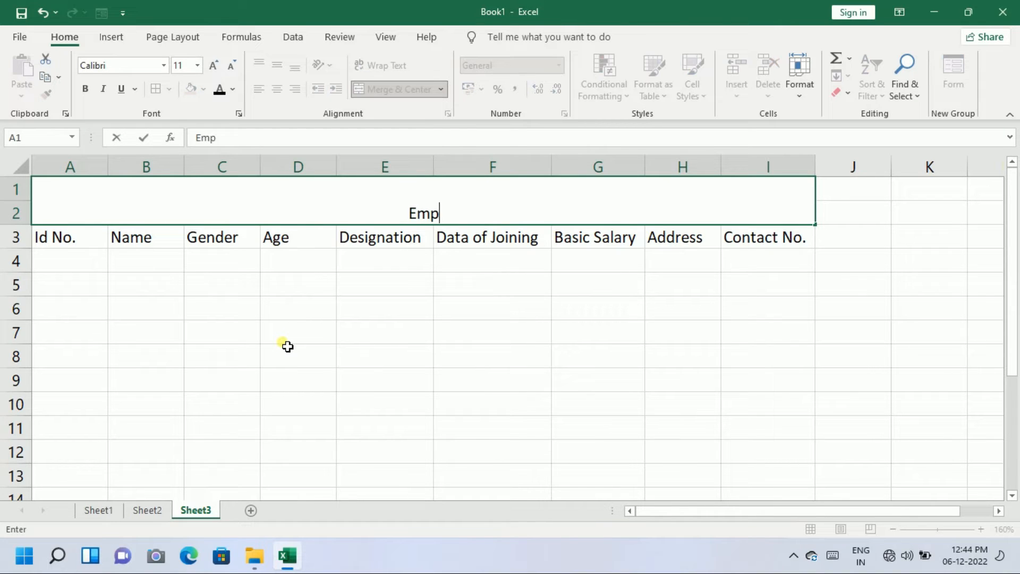
text(loyee Data)
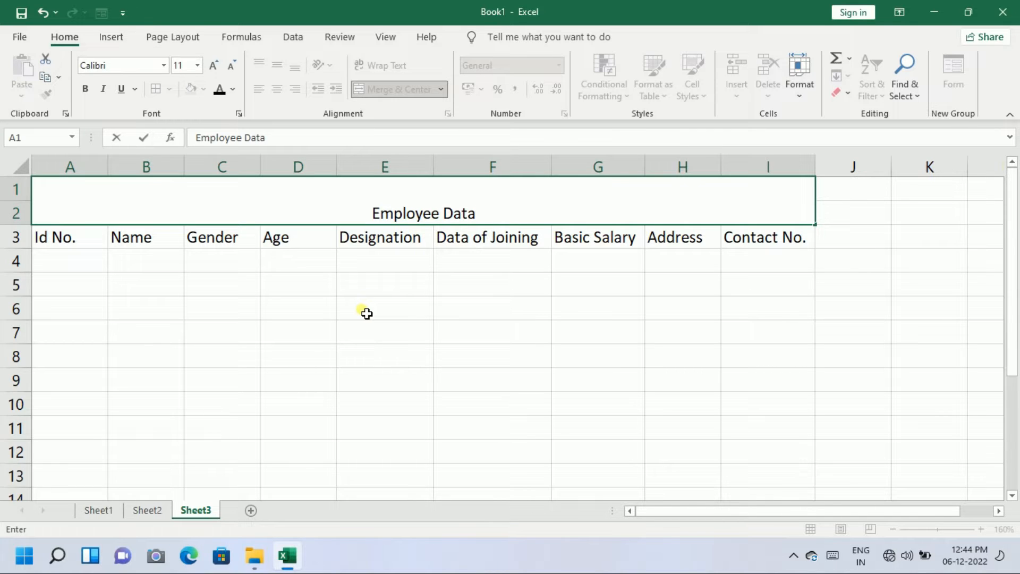
key(ctrl+Return)
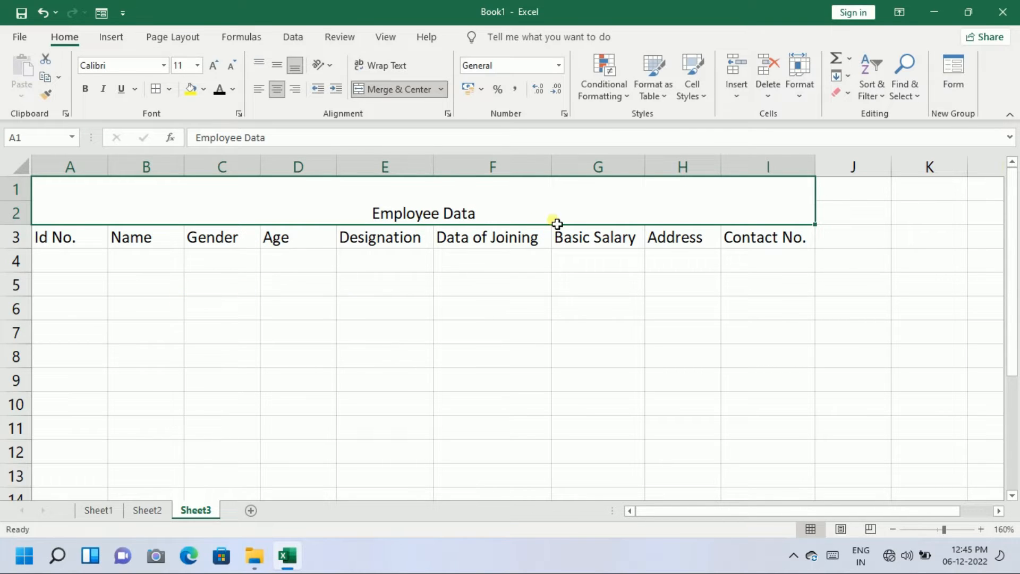
Format the title in Arial Black at 24 point, middle-aligned vertically
click(213, 65)
click(213, 64)
click(213, 65)
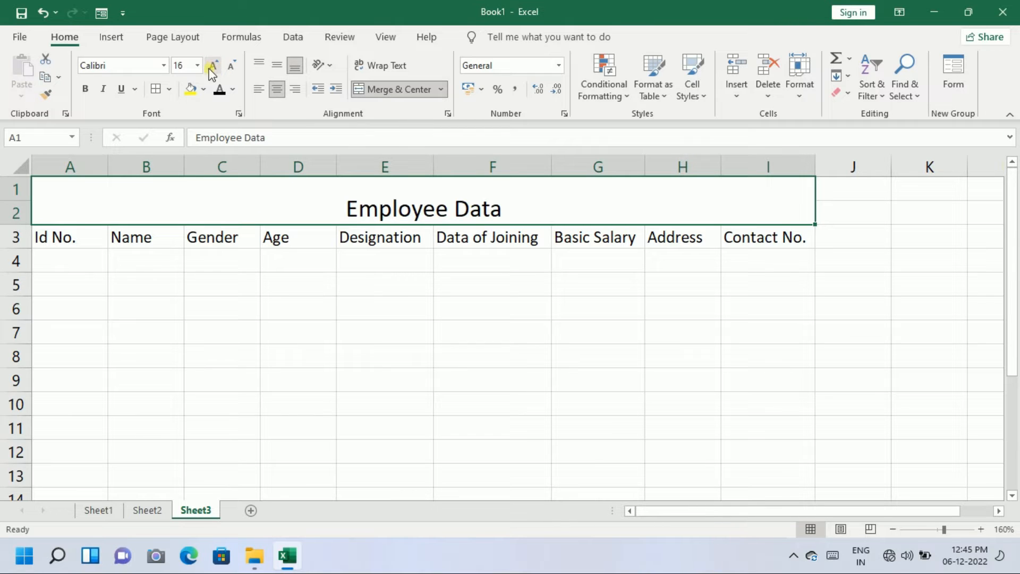
click(163, 65)
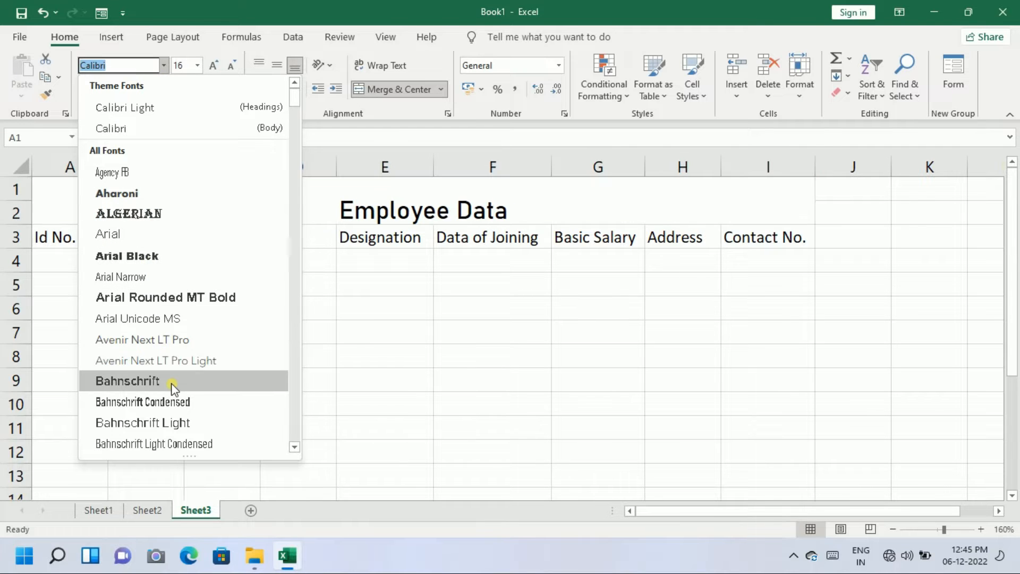
scroll(173, 386, down, 2)
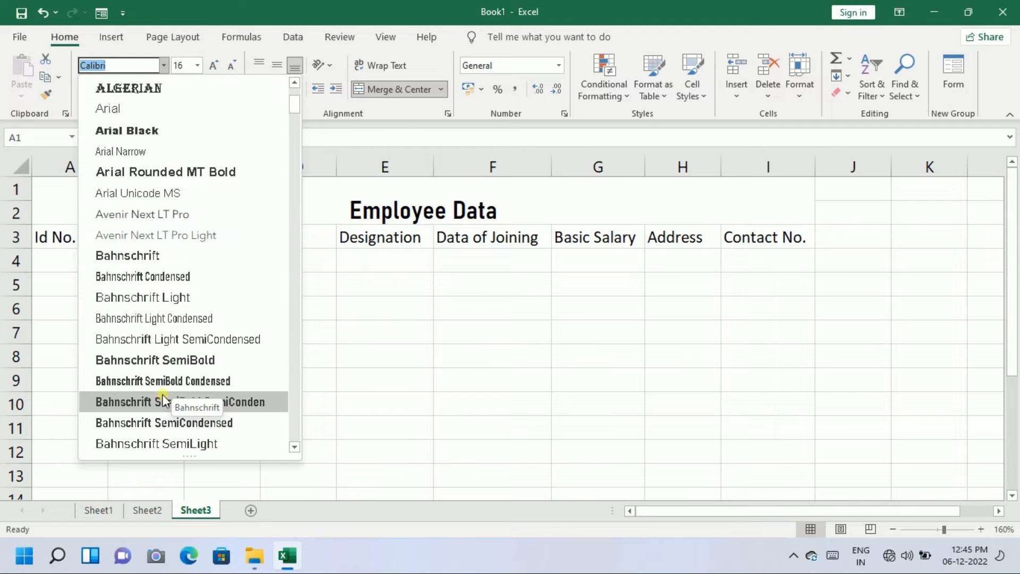
scroll(171, 372, up, 1)
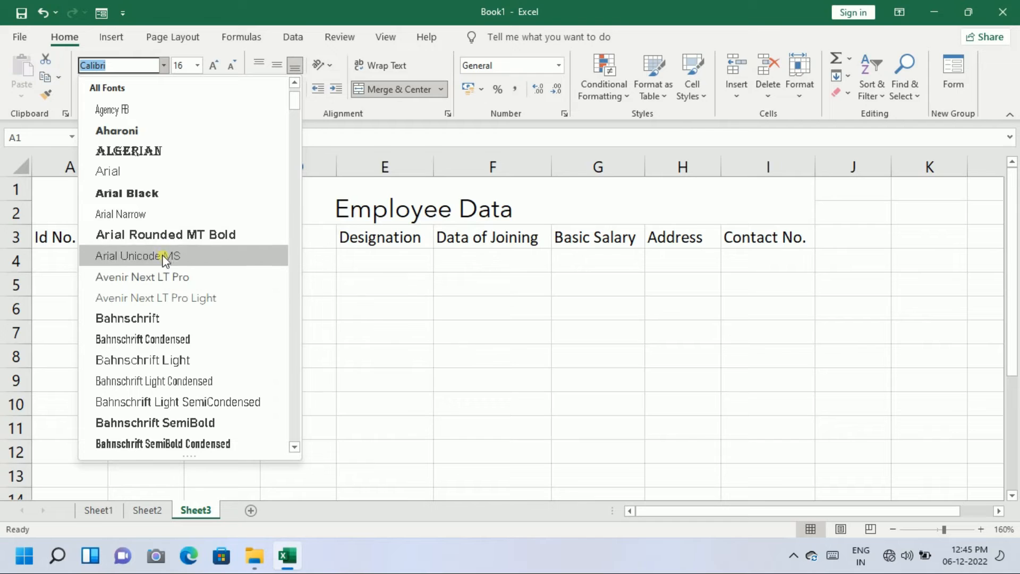
click(175, 196)
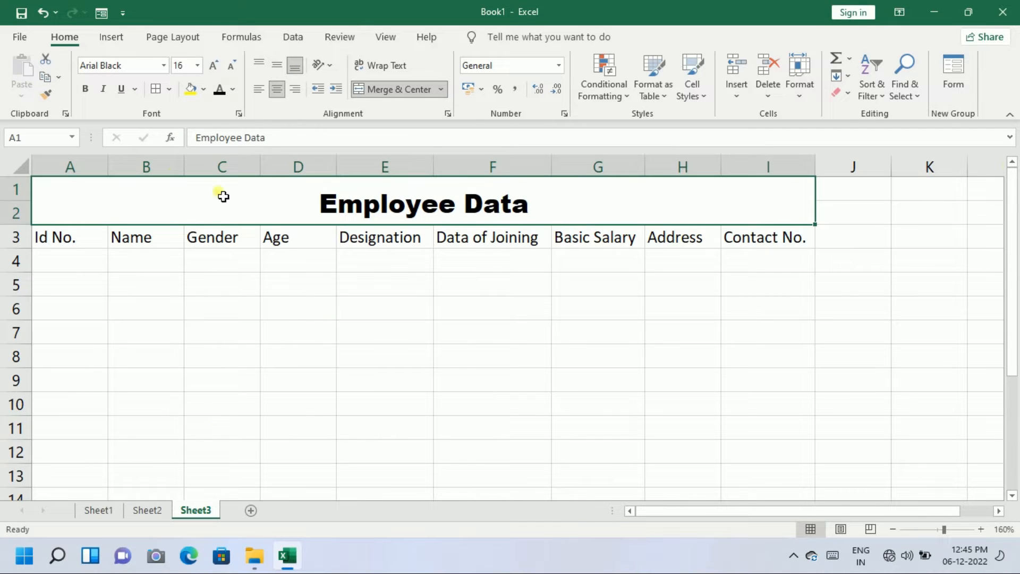
click(213, 64)
click(213, 65)
click(213, 64)
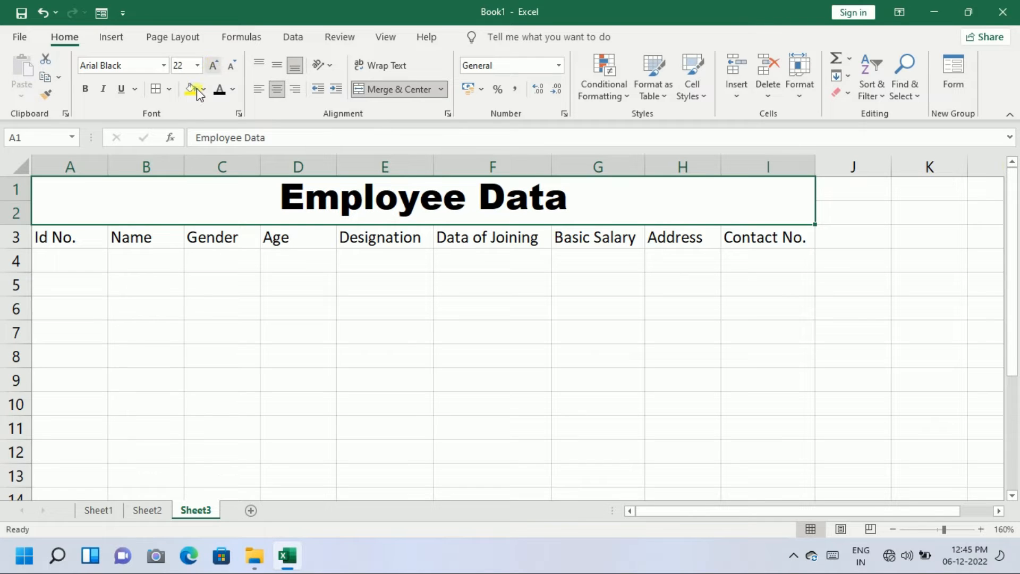
click(213, 65)
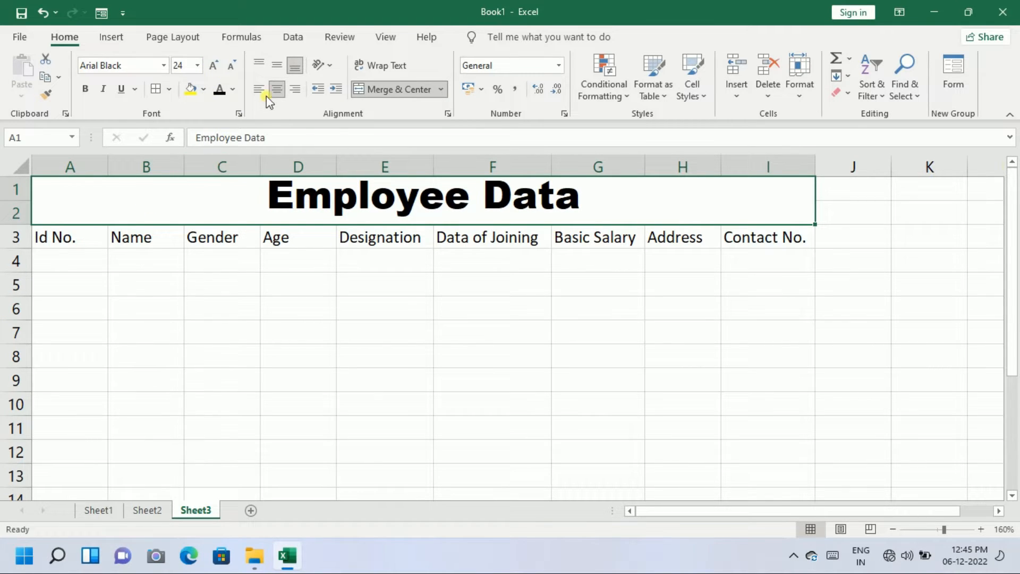
click(274, 67)
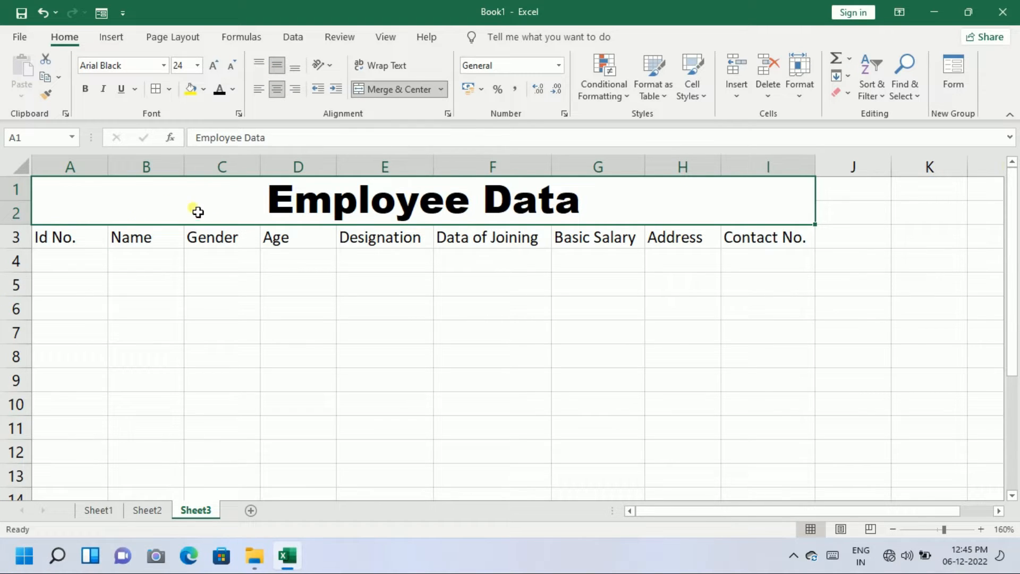
Fill the merged title with Yellow and keep its text colour black
click(205, 91)
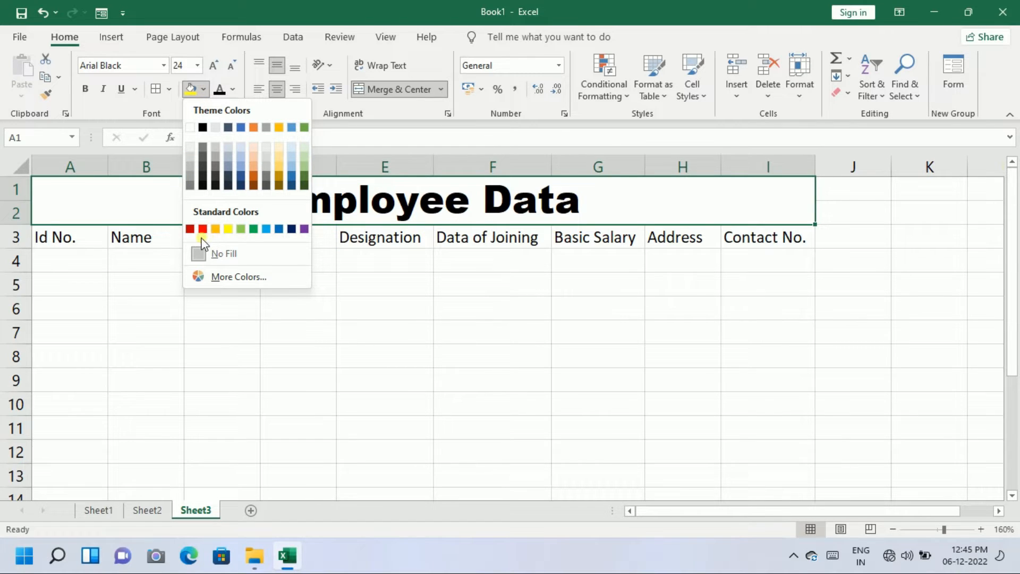
click(228, 229)
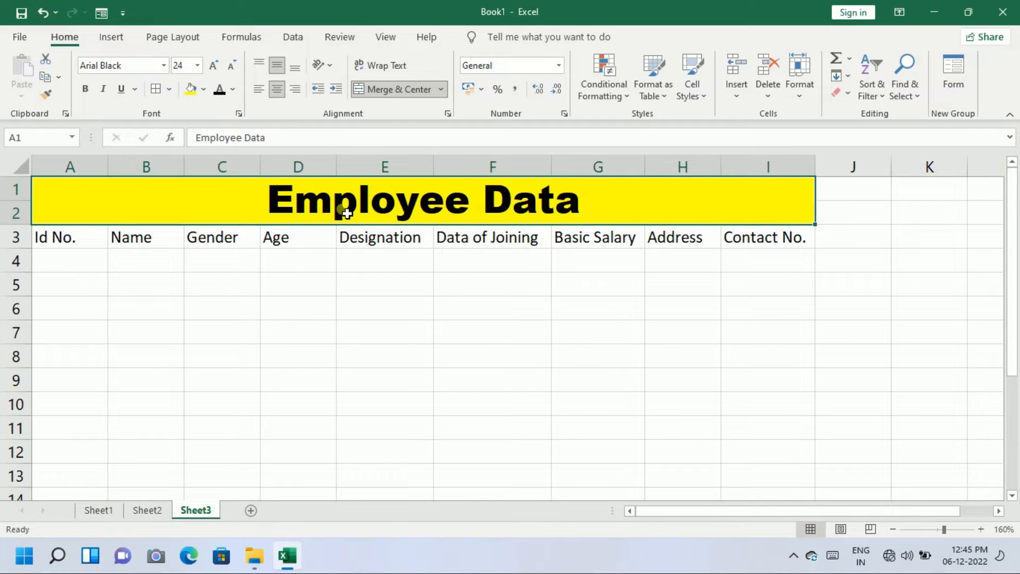
click(233, 90)
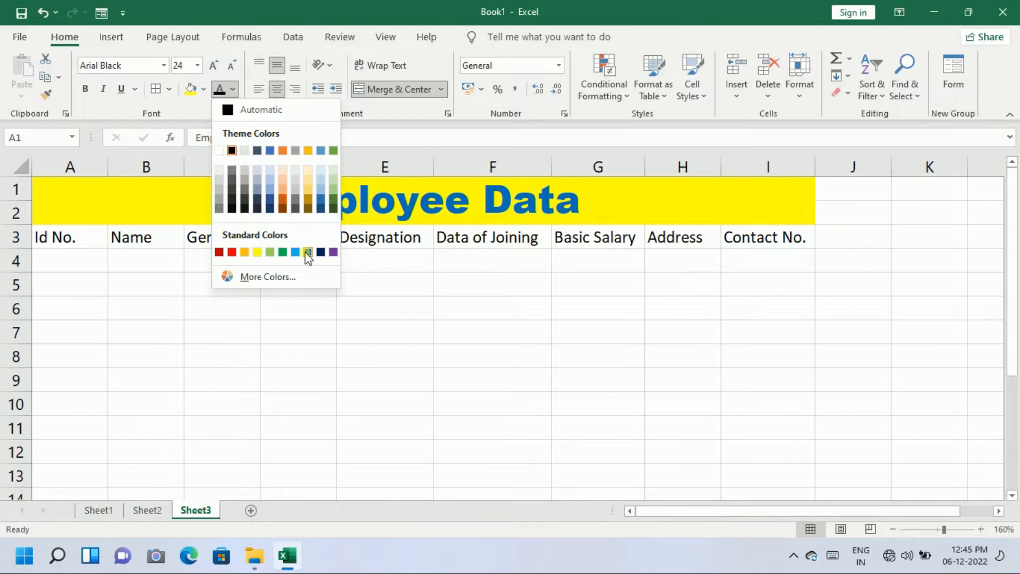
click(195, 187)
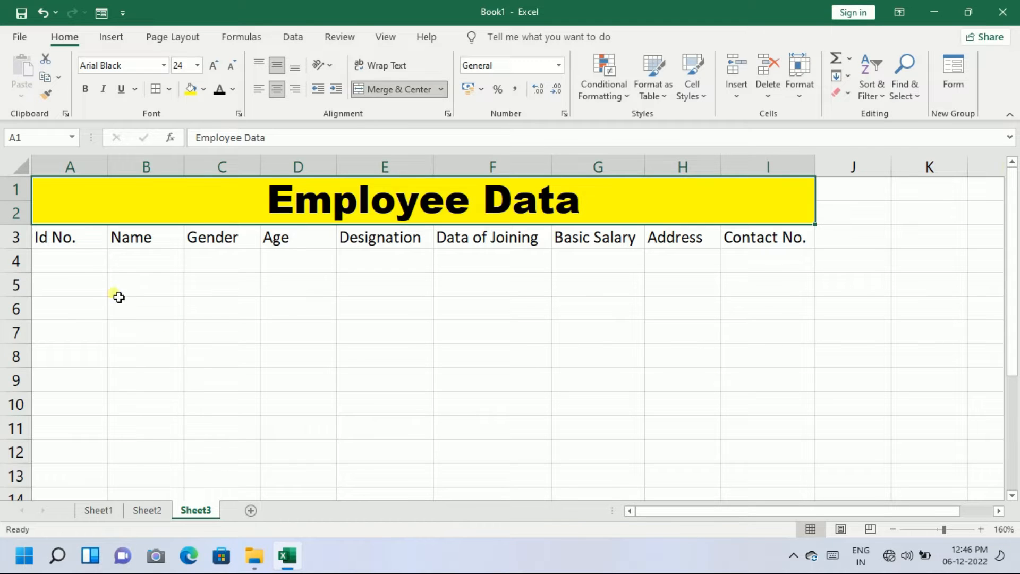
Make headings A3:I3 bold with a Dark Blue fill and White font
click(56, 240)
drag(83, 237, 738, 234)
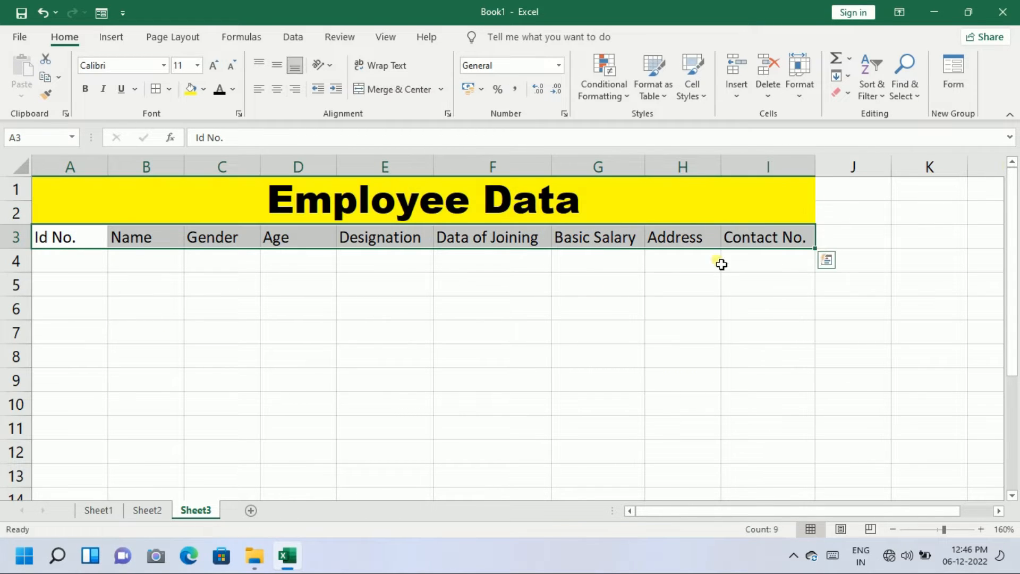
click(84, 90)
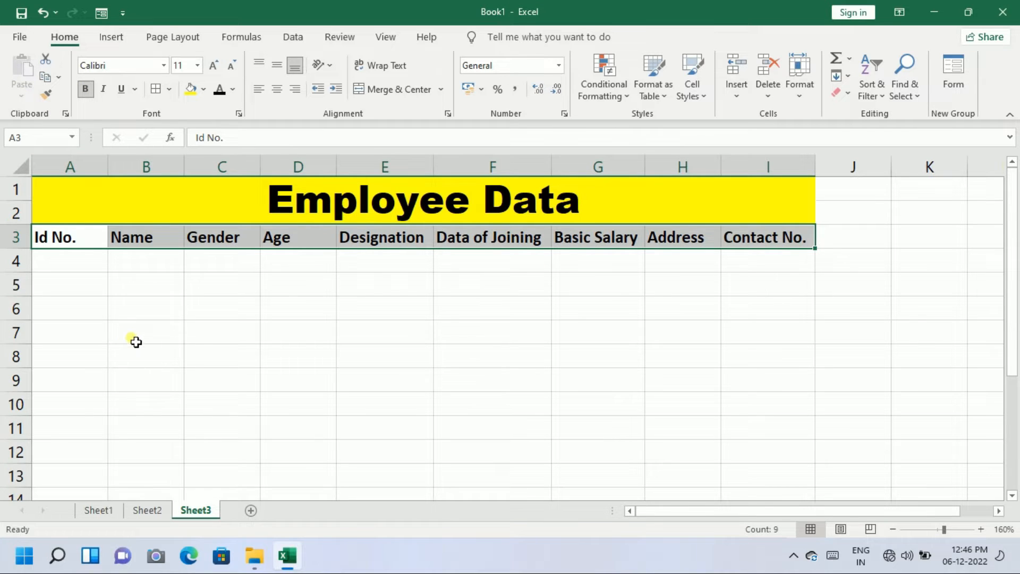
click(204, 85)
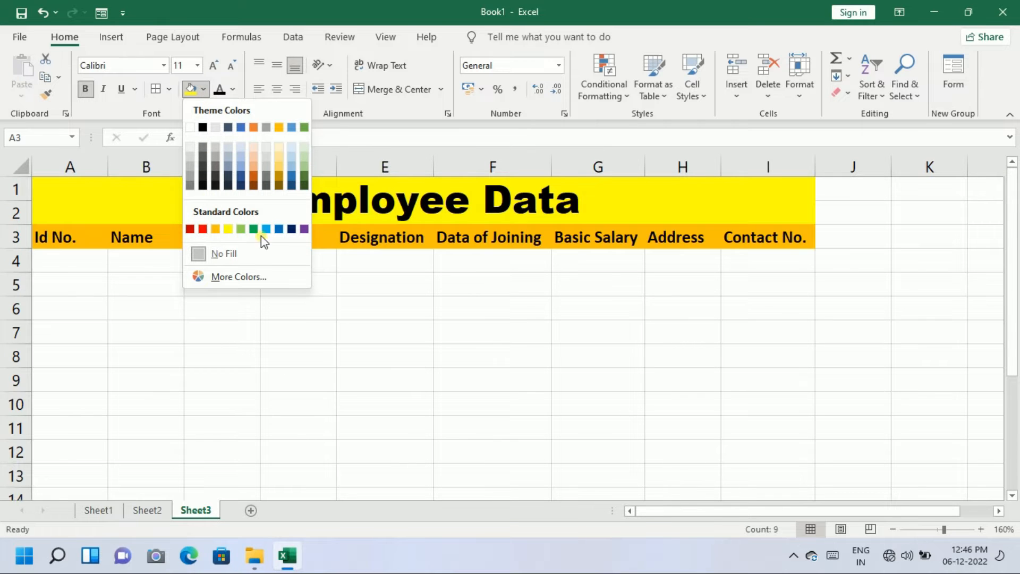
click(291, 229)
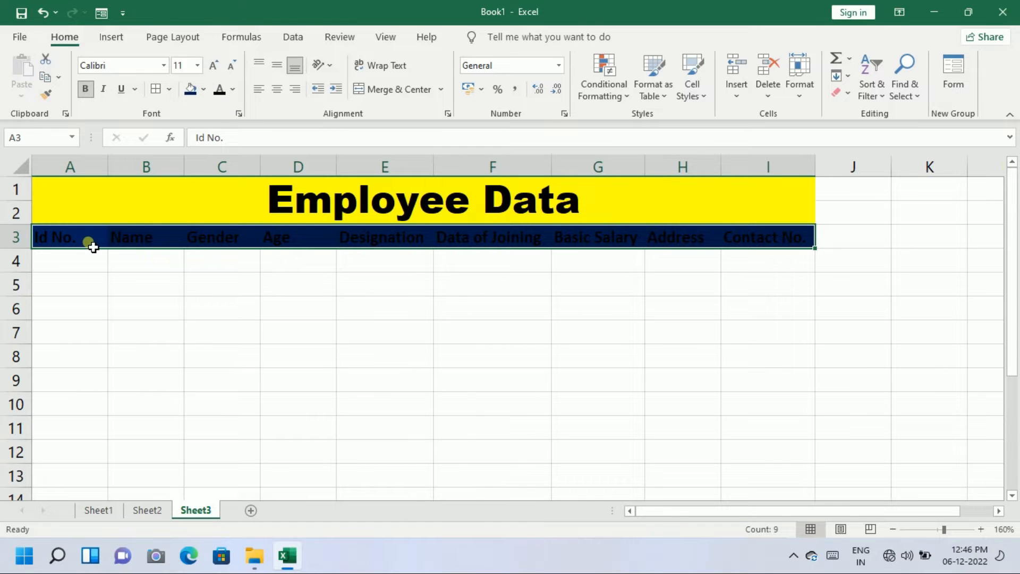
click(232, 89)
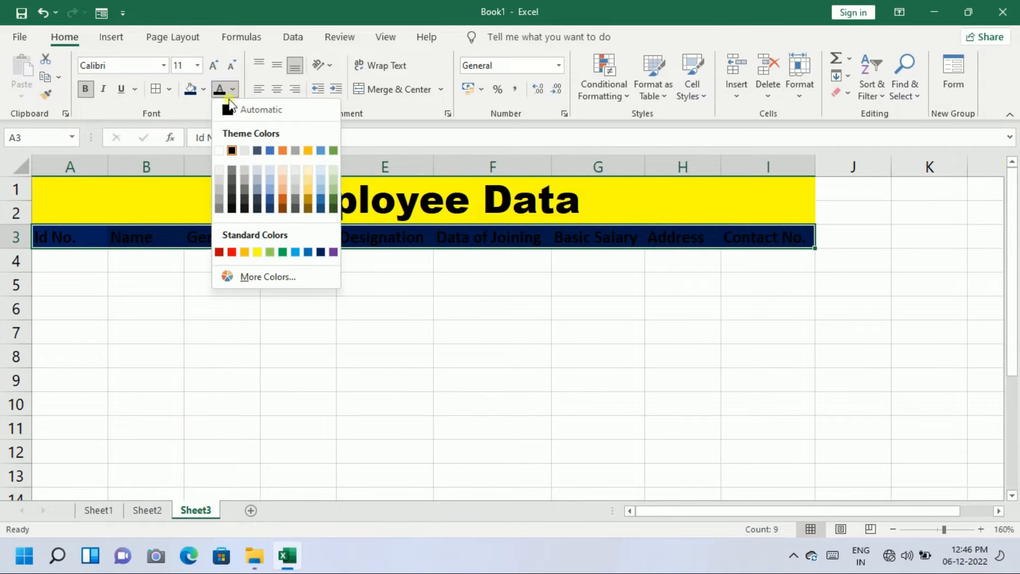
click(220, 150)
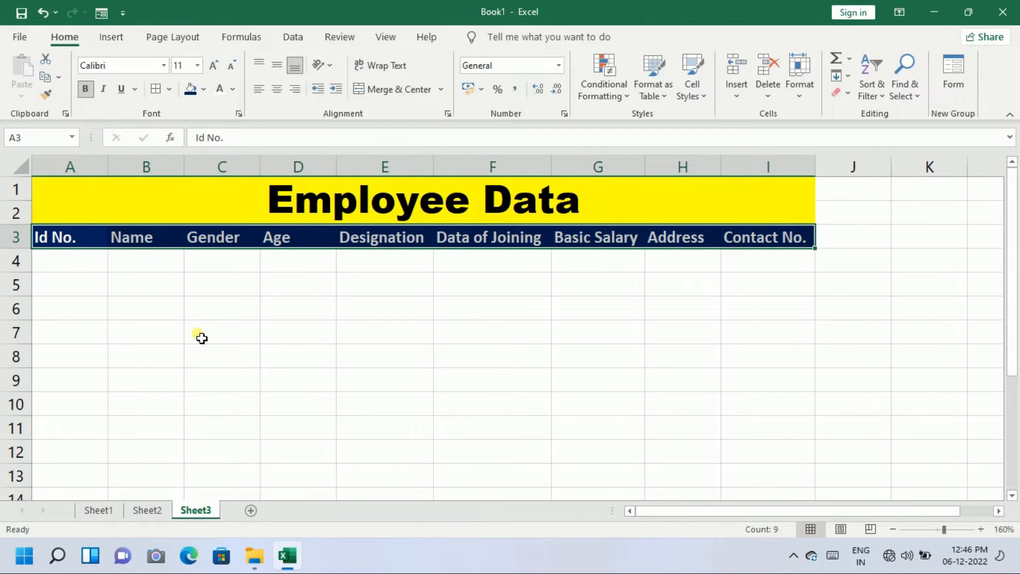
key(Down)
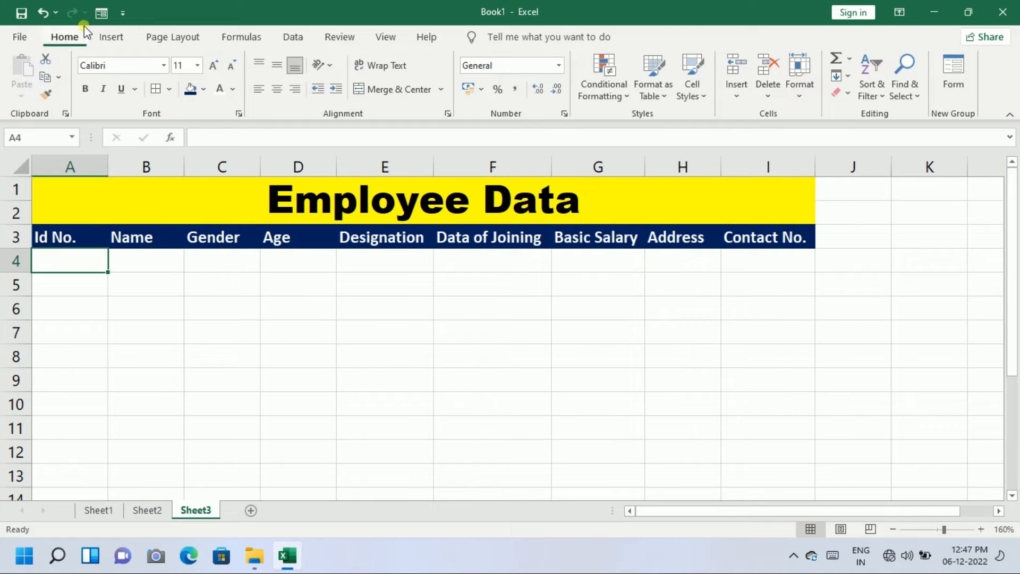
click(123, 13)
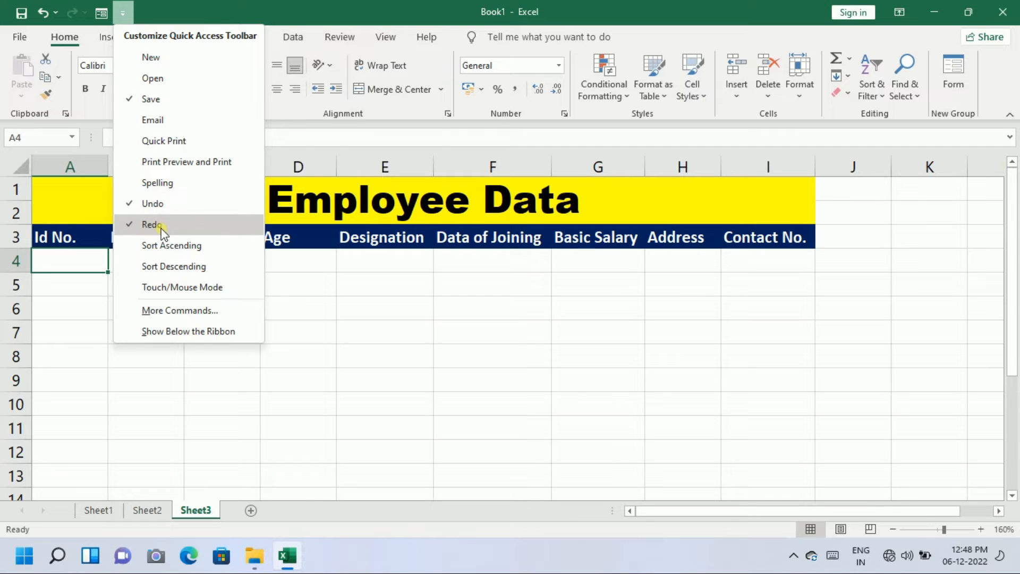
click(178, 311)
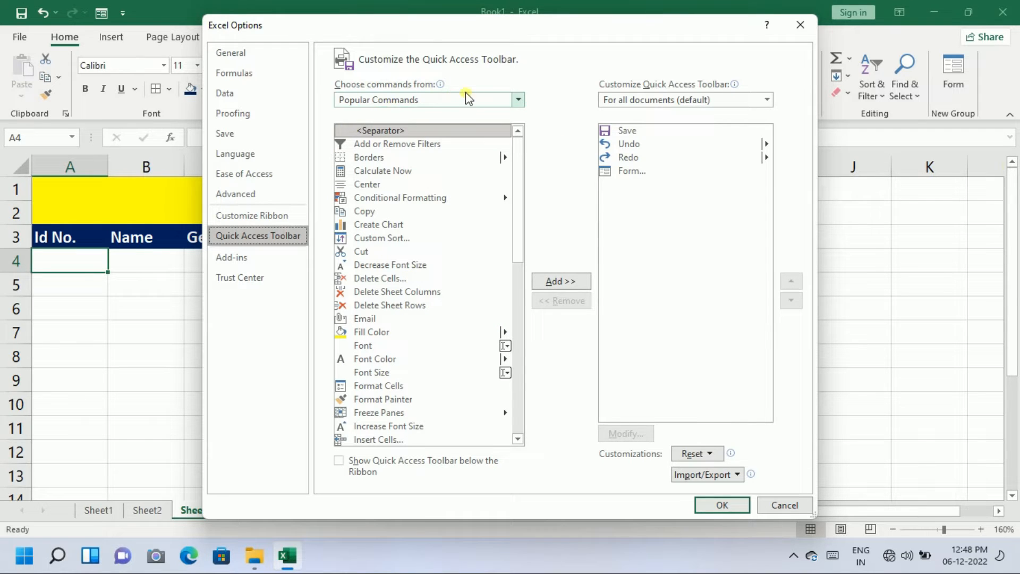
click(518, 100)
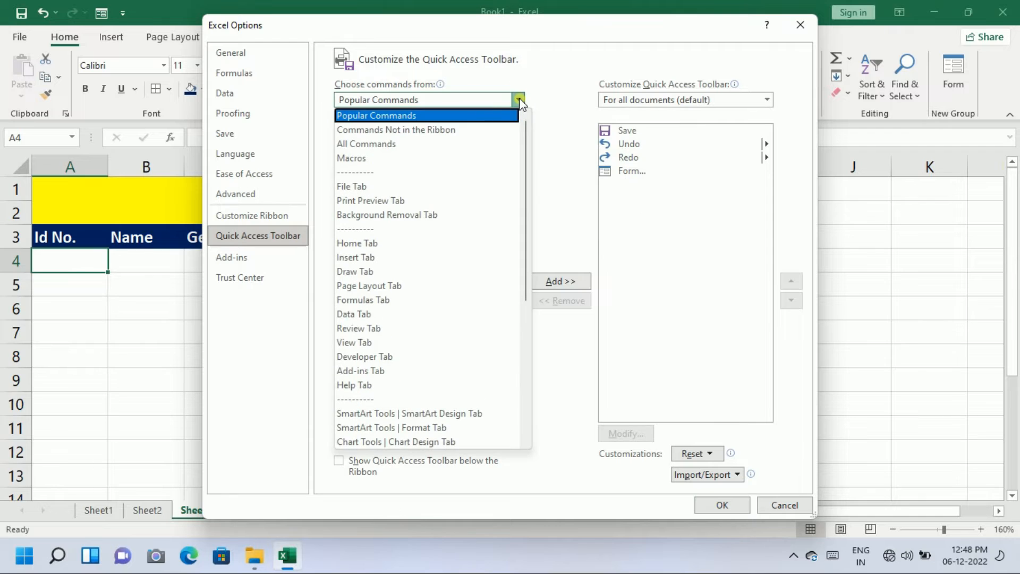
click(370, 145)
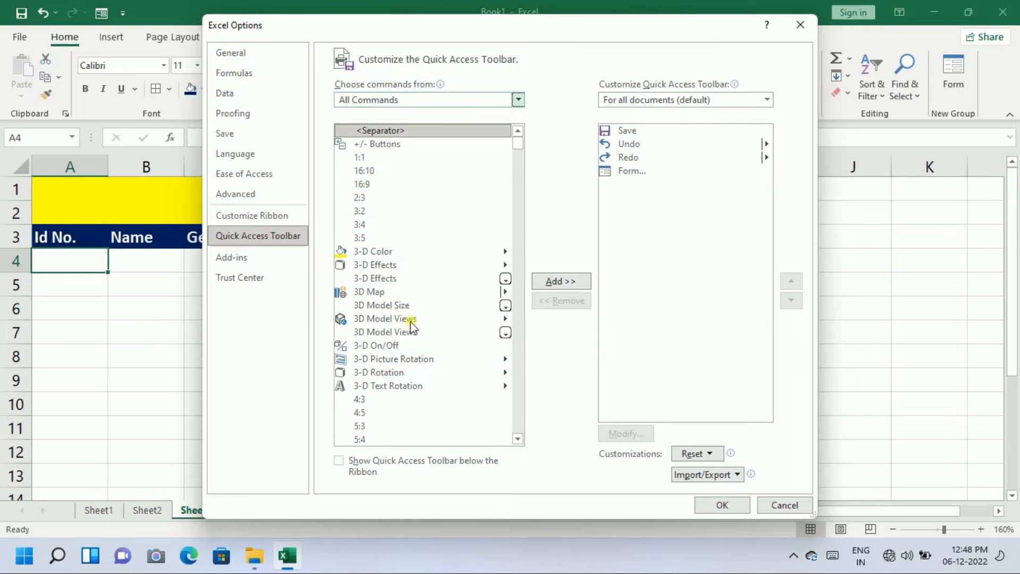
scroll(413, 319, down, 10)
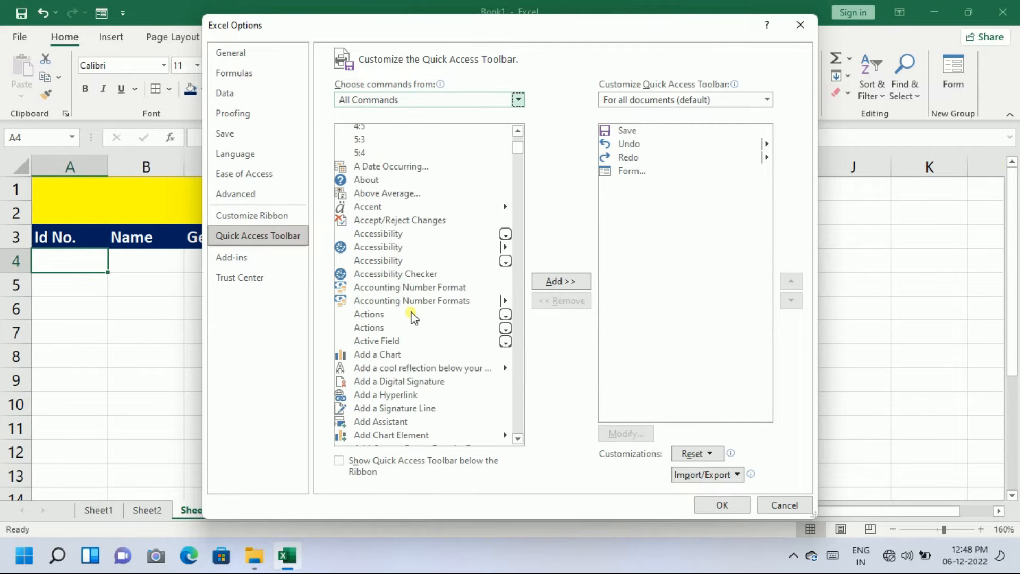
scroll(413, 318, down, 15)
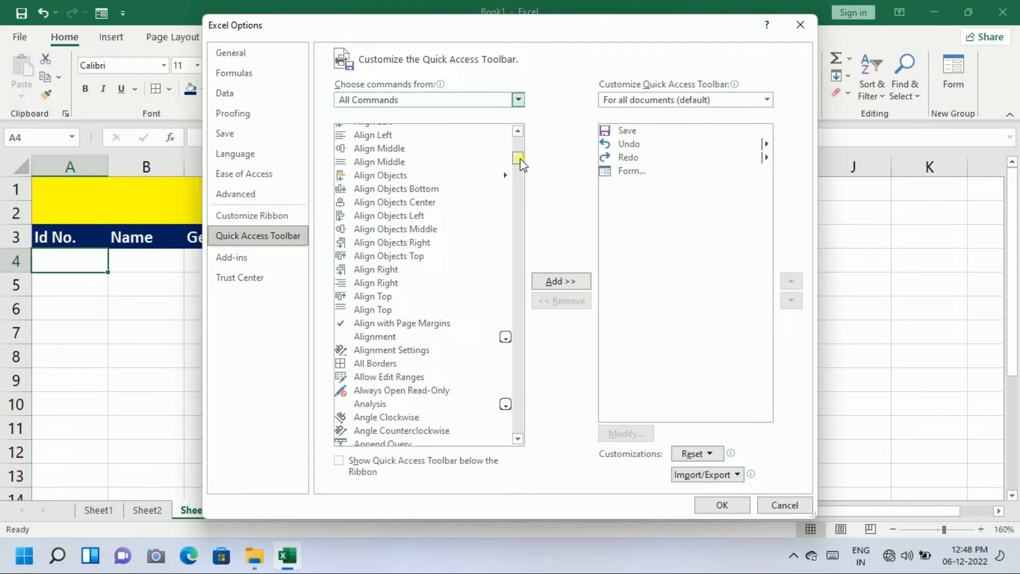
drag(521, 163, 398, 246)
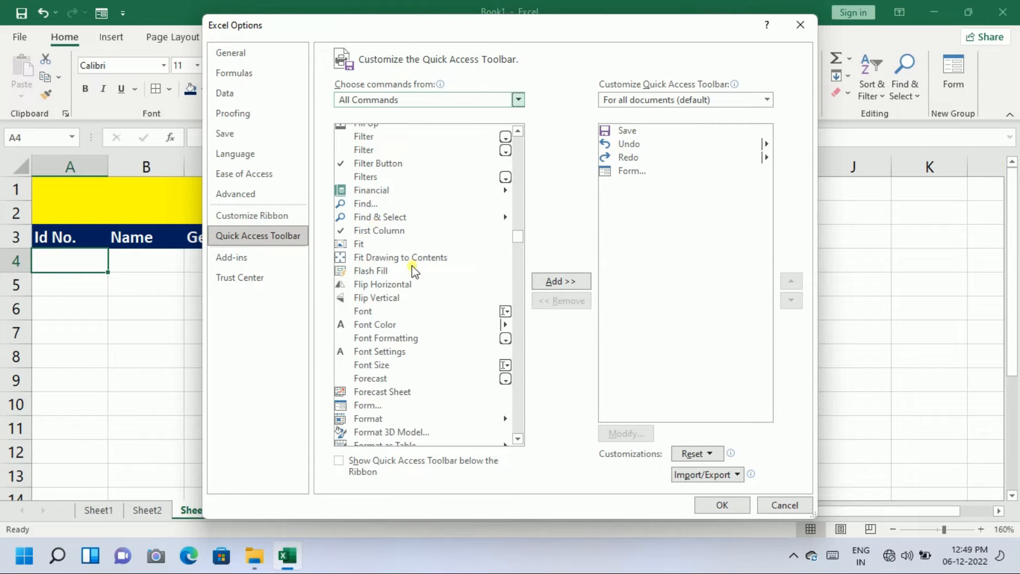
click(375, 406)
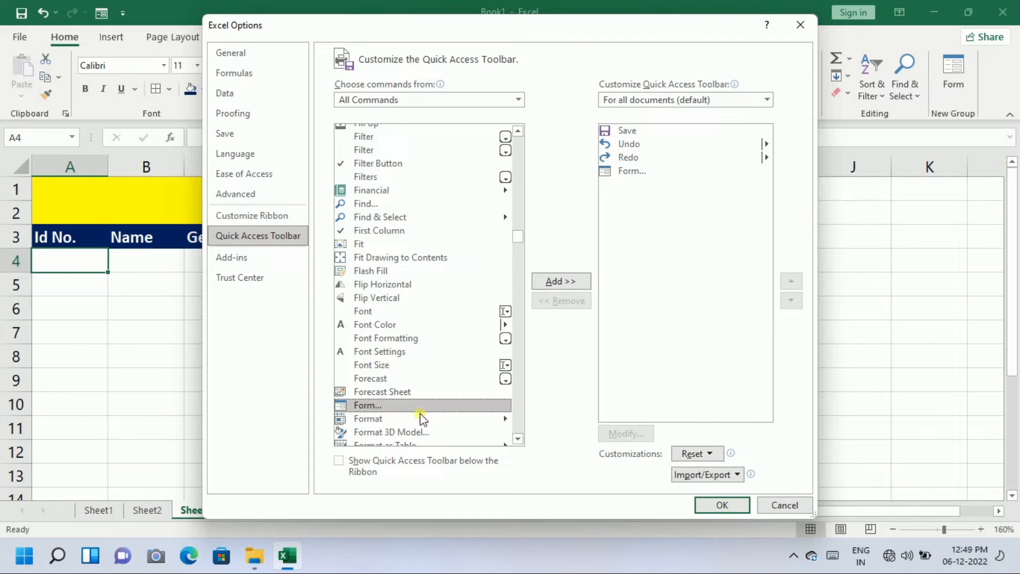
click(562, 282)
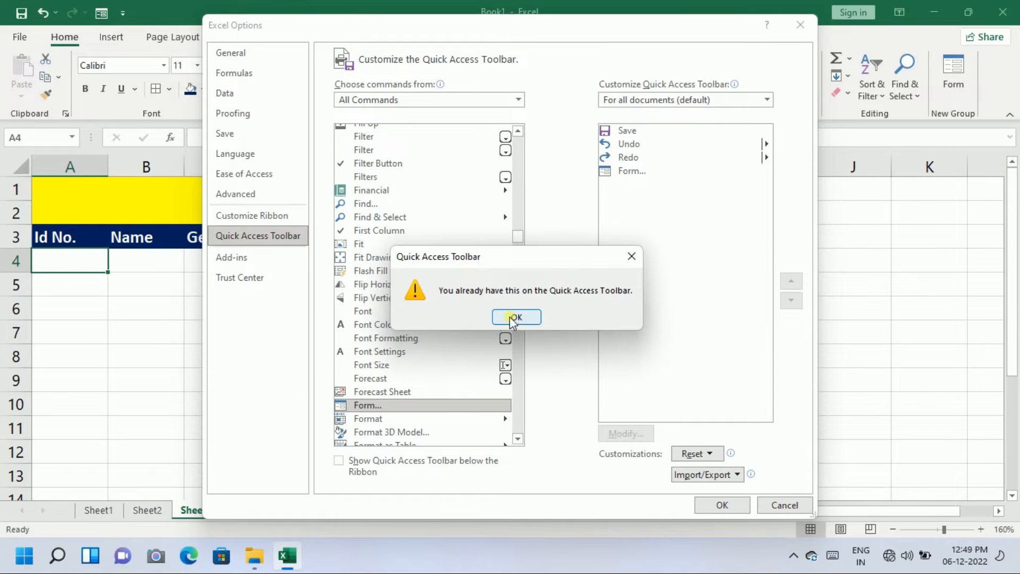
click(513, 318)
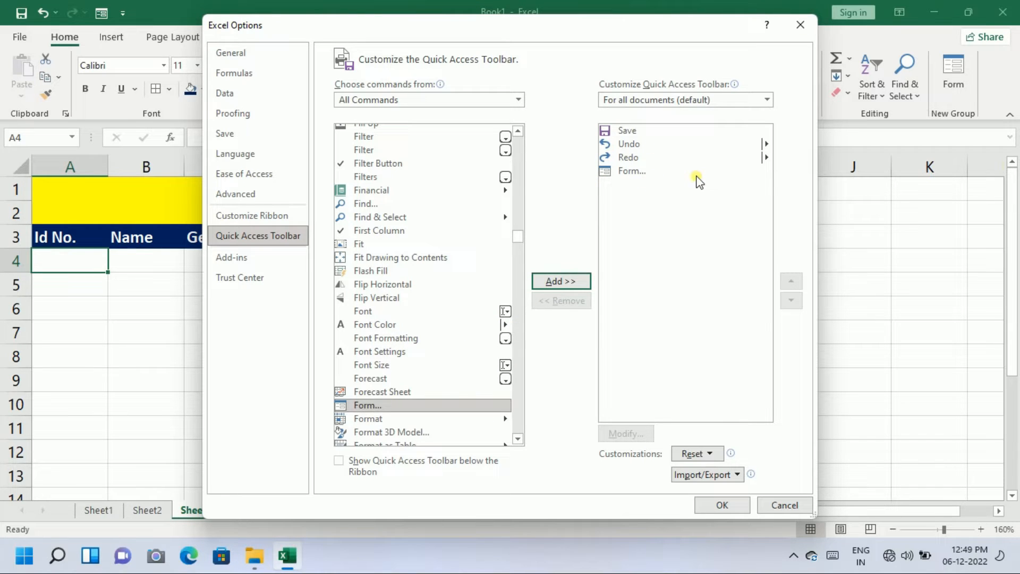
click(721, 507)
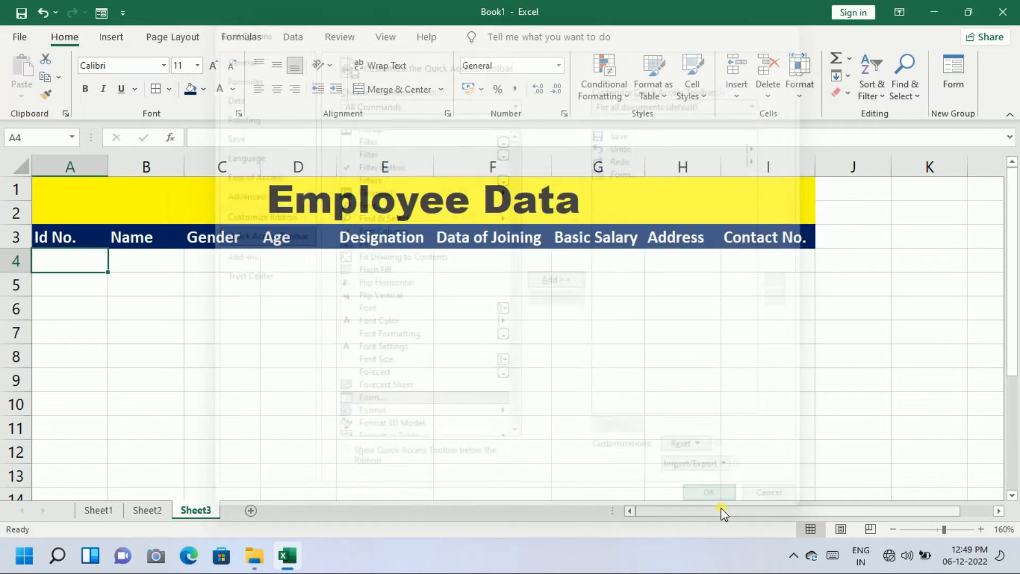
Launch the data Form on header row A3:I3, accepting the header row as field labels
drag(63, 238, 731, 245)
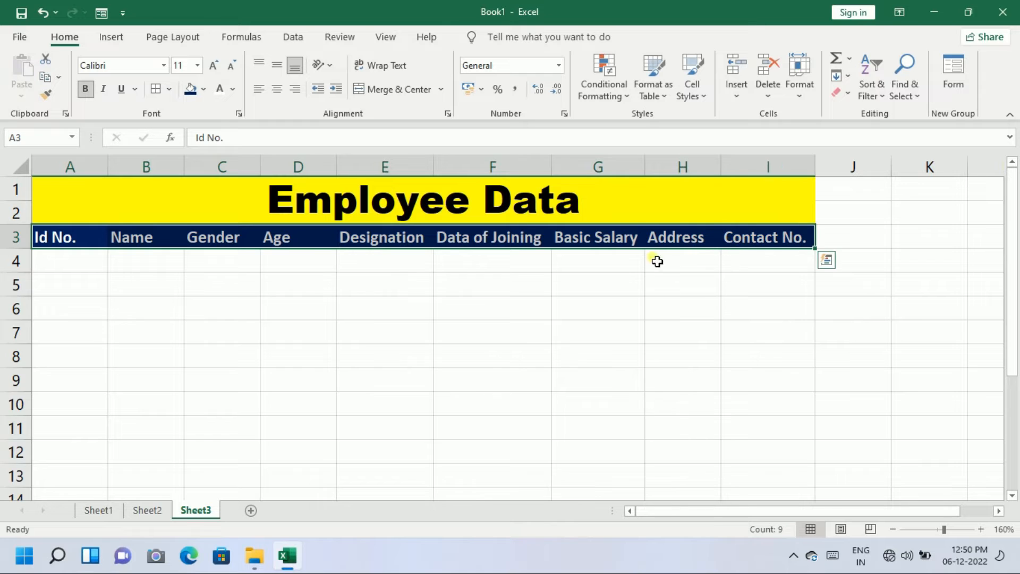
click(101, 12)
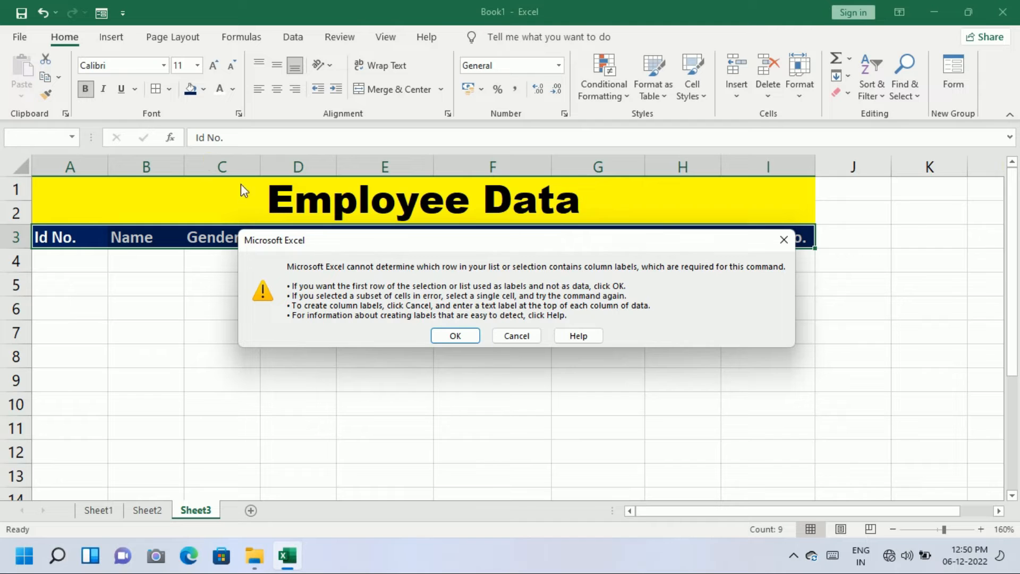
click(454, 336)
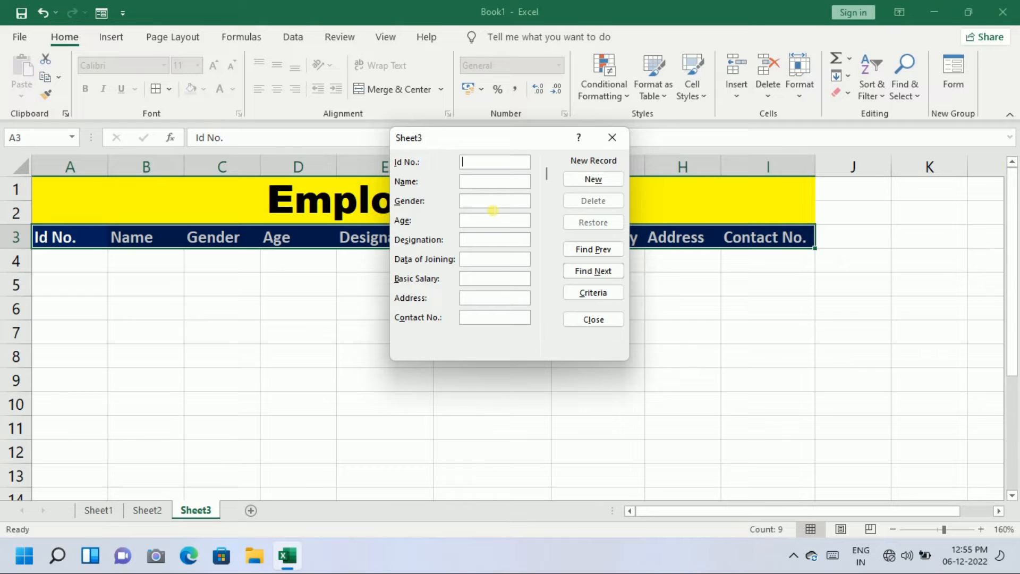
Add the first employee via the form: ID, name, Male, 34, Accountant, 02-03-2019, 20000, address and contact number
text(E767)
text(88)
text(Rakes)
text(h)
text(Male)
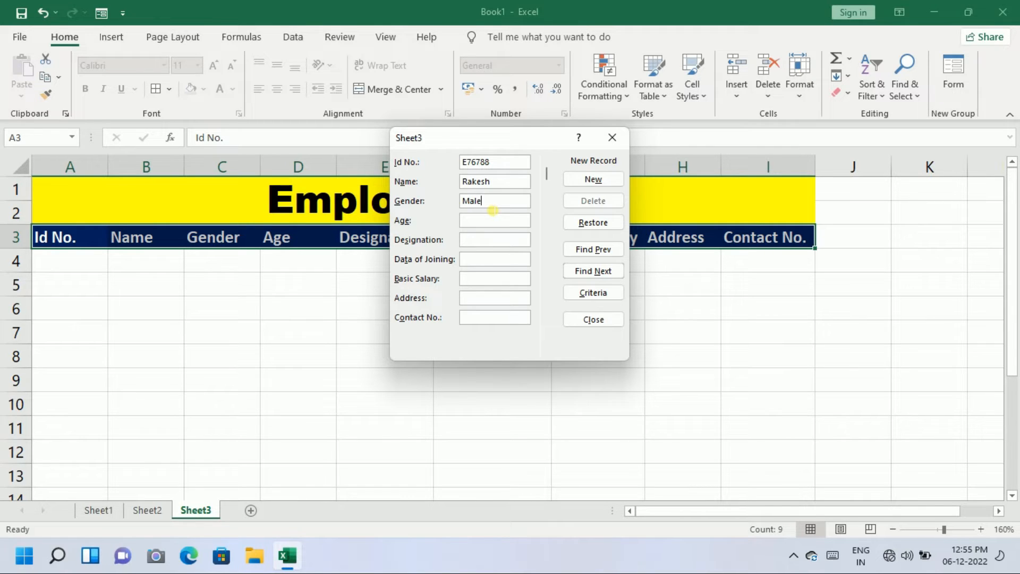
key(Tab)
text(34)
key(Tab)
text(A)
text(ccountant)
text(02)
text(-)
text(03-22)
key(BackSpace)
text(019)
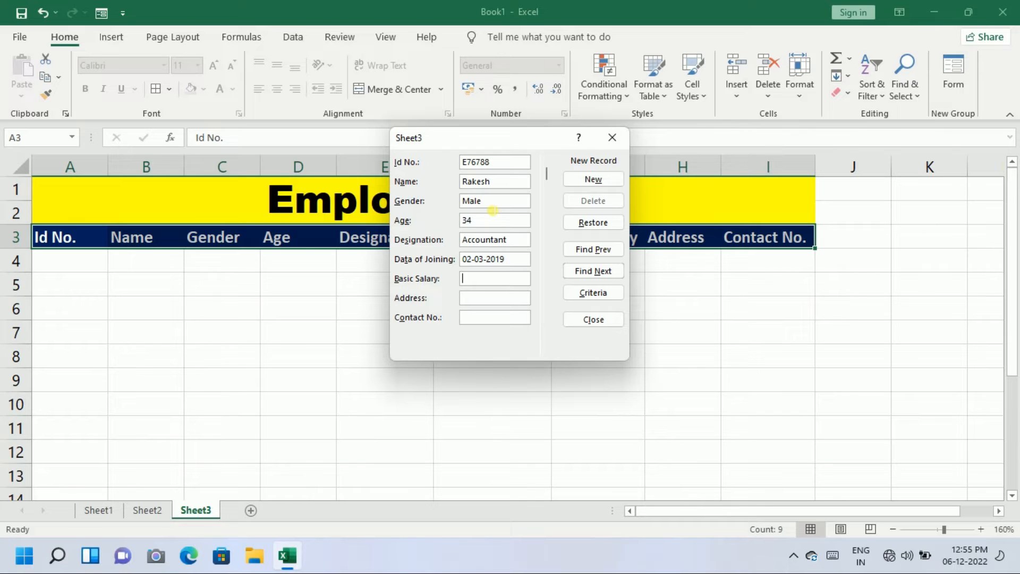
key(Tab)
text(2)
text(0000)
text(Secto)
text(r-15)
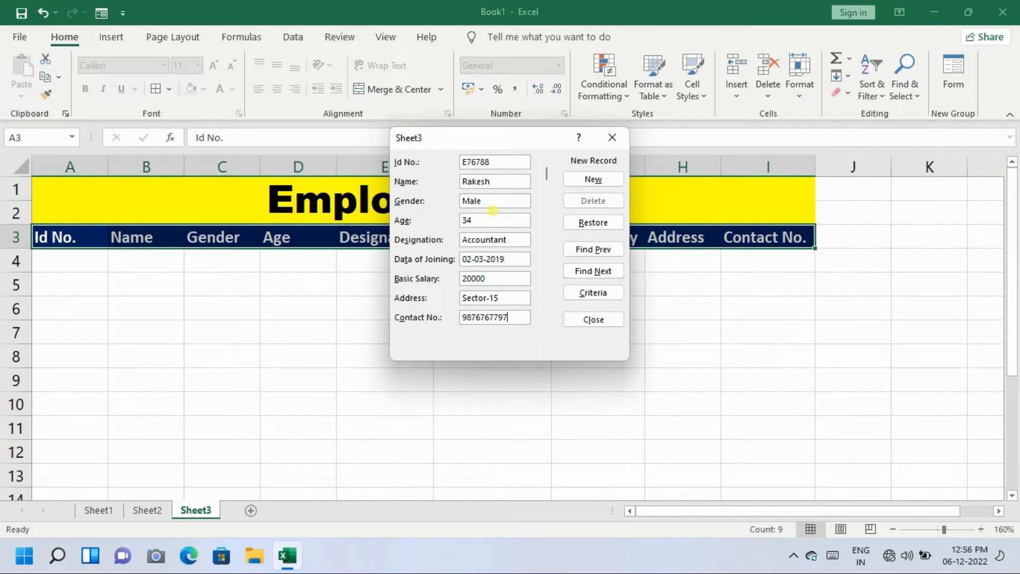
key(Return)
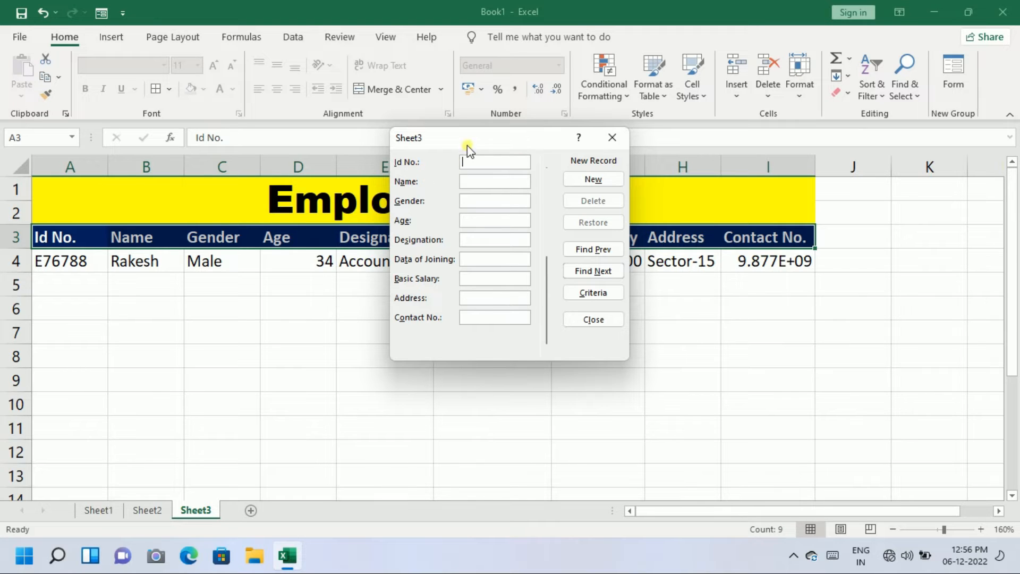
Move the form beside the table and enter the second employee's ID, name, Male and age 32
drag(471, 149, 756, 308)
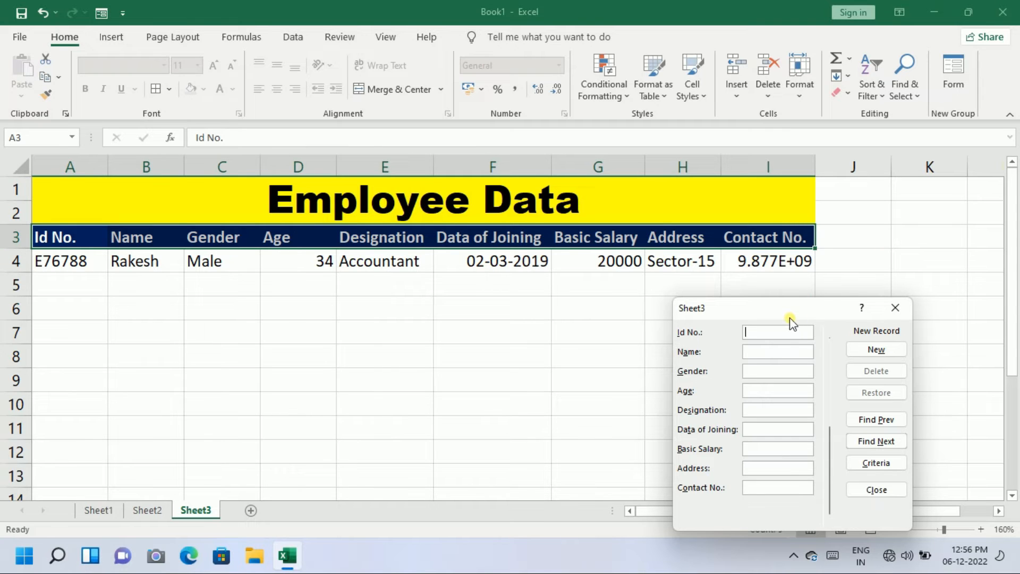
drag(781, 308, 633, 180)
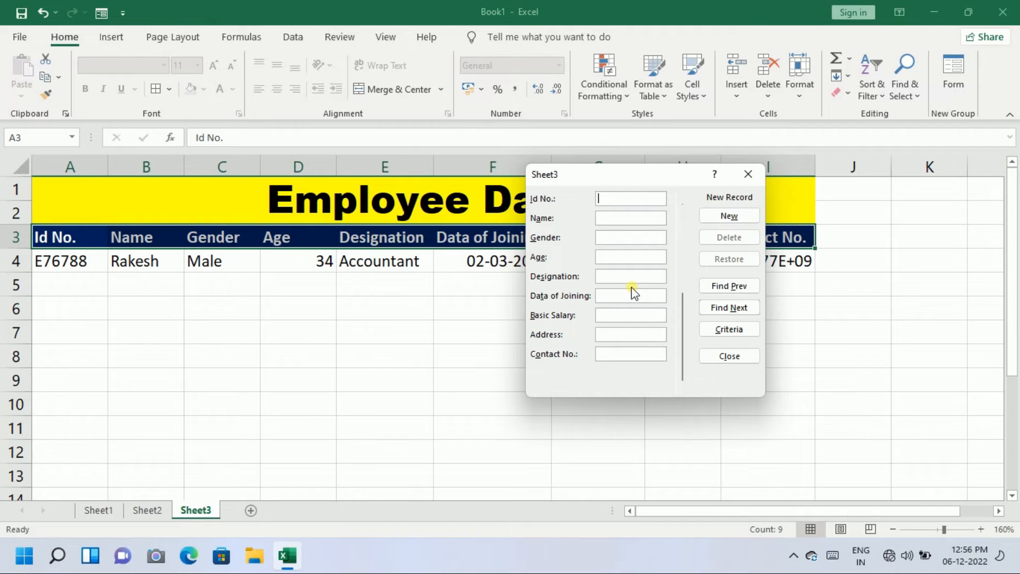
text(E7567576)
key(BackSpace)
key(BackSpace)
text(NirajMale)
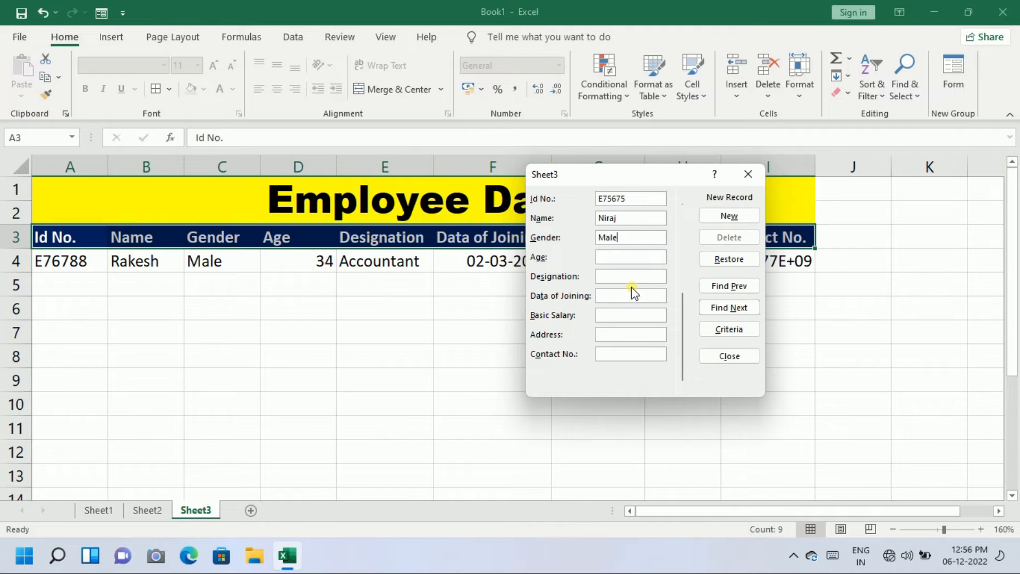
key(Tab)
text(32)
key(Tab)
Complete the record with Staff, 09-06-2018, salary 14000, address and contact number, and add it
text(Staff)
text(09-)
text(06-)
text(20)
text(2)
key(Tab)
text(140000)
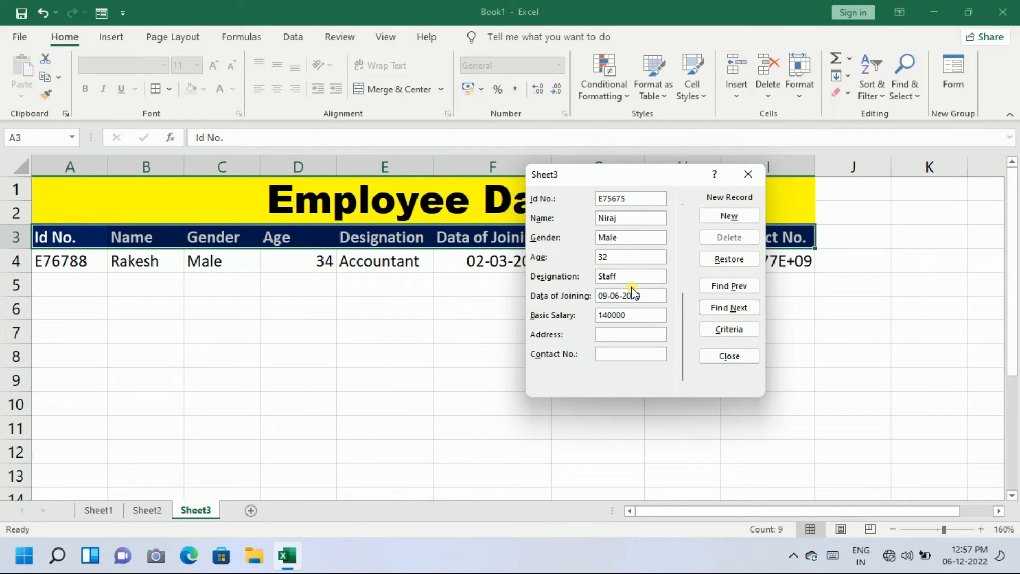
key(BackSpace)
text(Secto)
text(r)
text(-30)
key(Return)
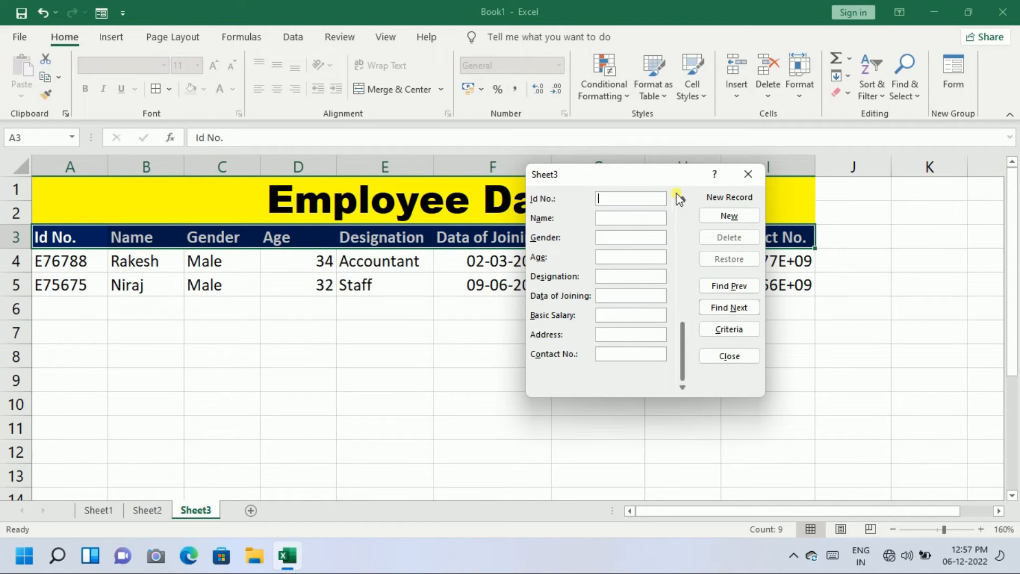
drag(666, 179, 511, 207)
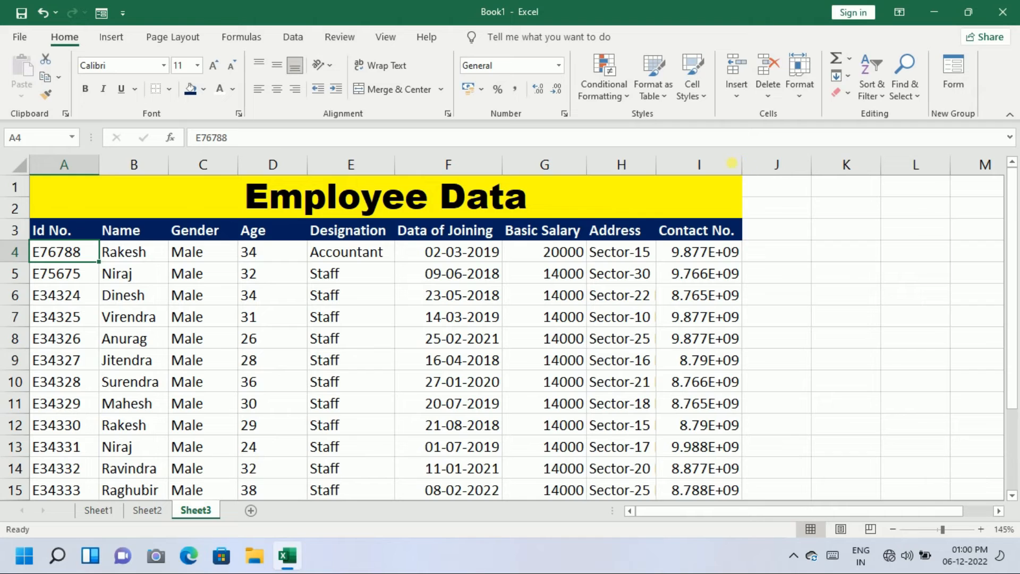
AutoFit column I so contact numbers show as full 10-digit values
click(738, 166)
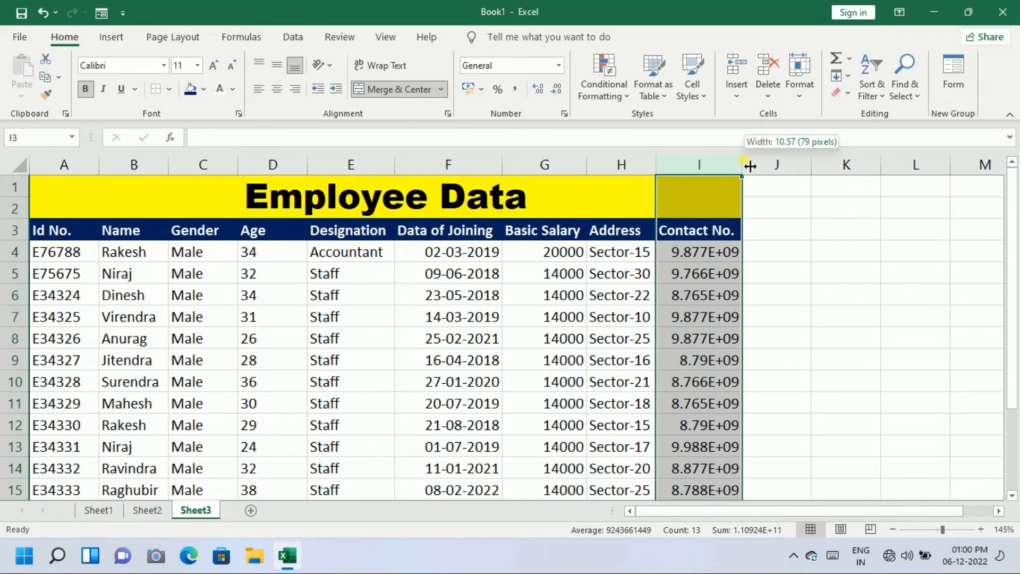
double_click(744, 166)
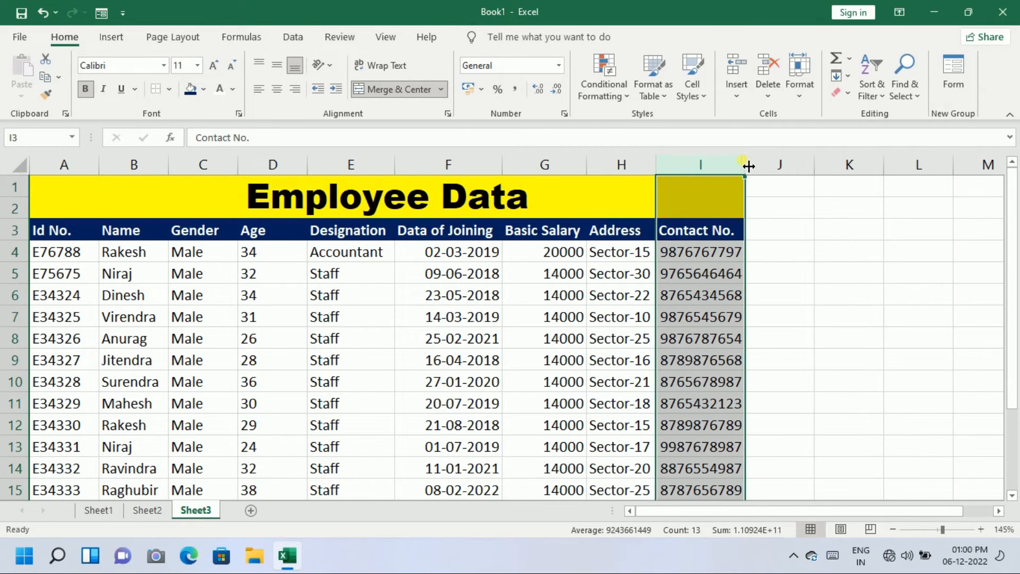
click(719, 254)
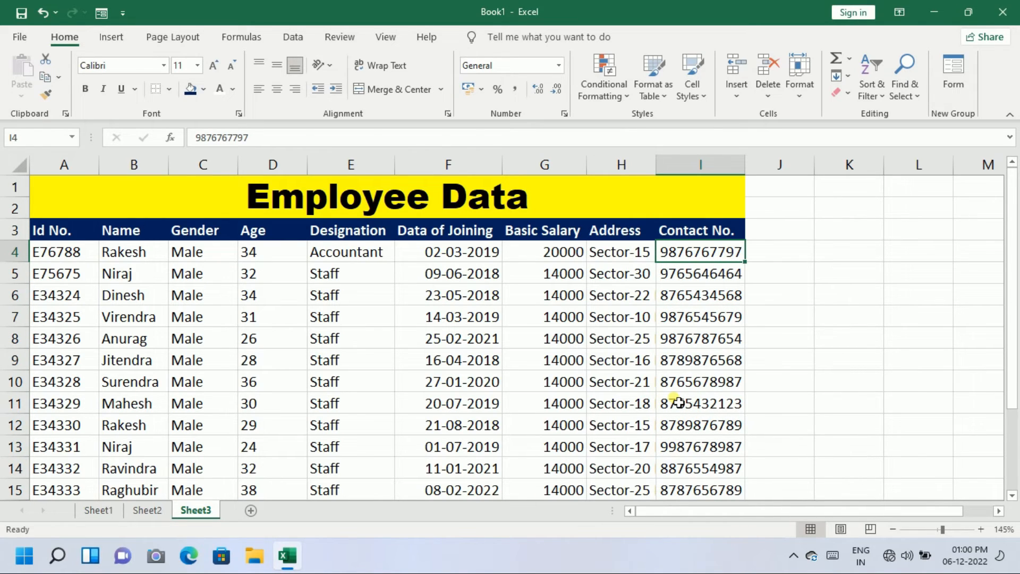
Overwrite cell B8 with the employee name from B4, creating a duplicate name entry
click(302, 402)
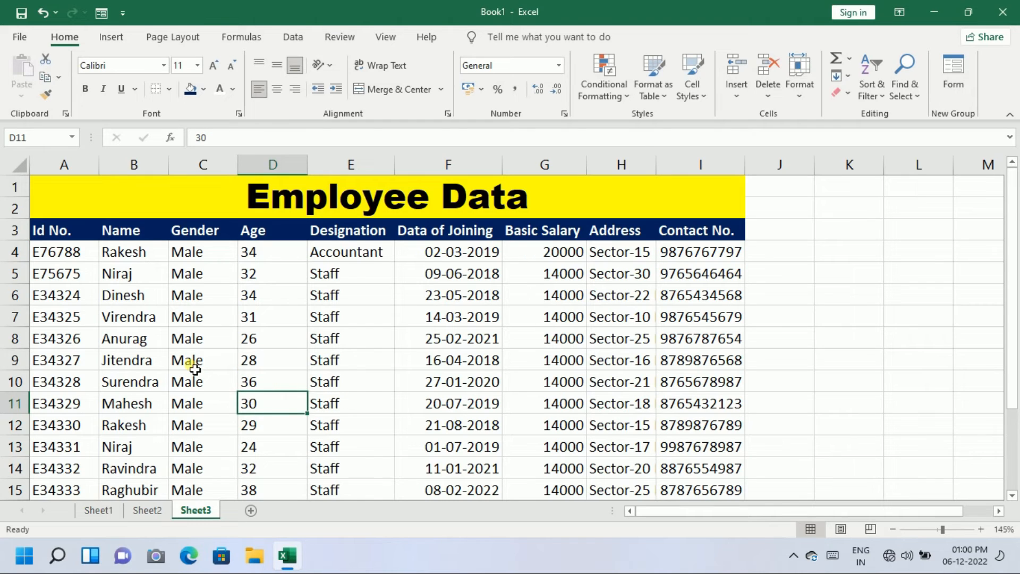
click(164, 379)
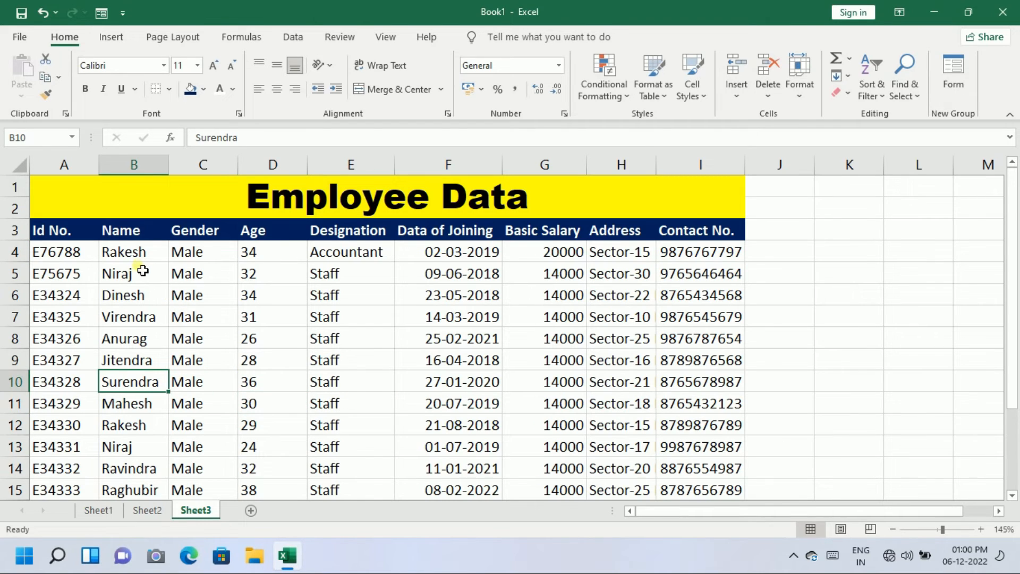
click(140, 255)
click(144, 342)
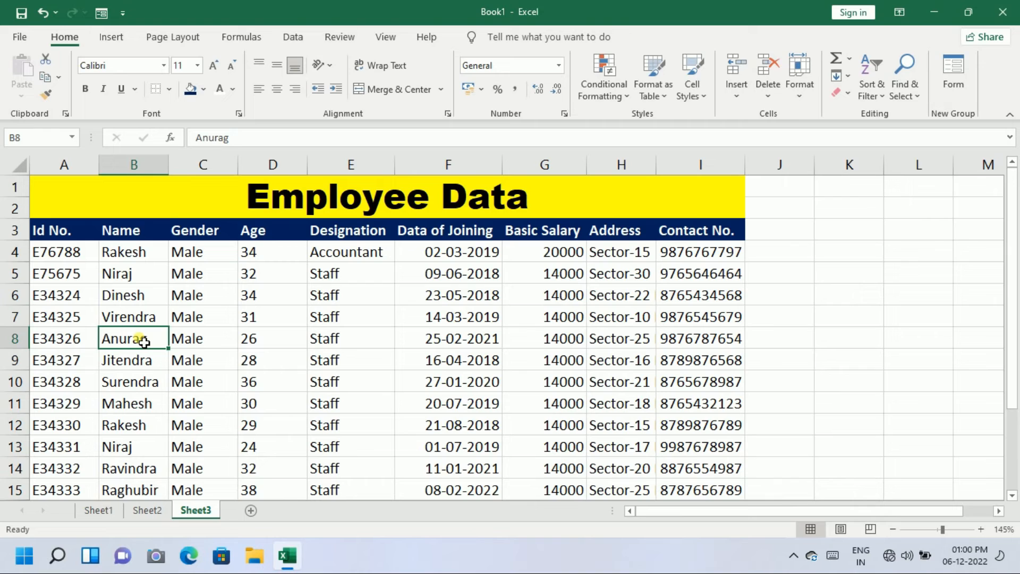
text(R)
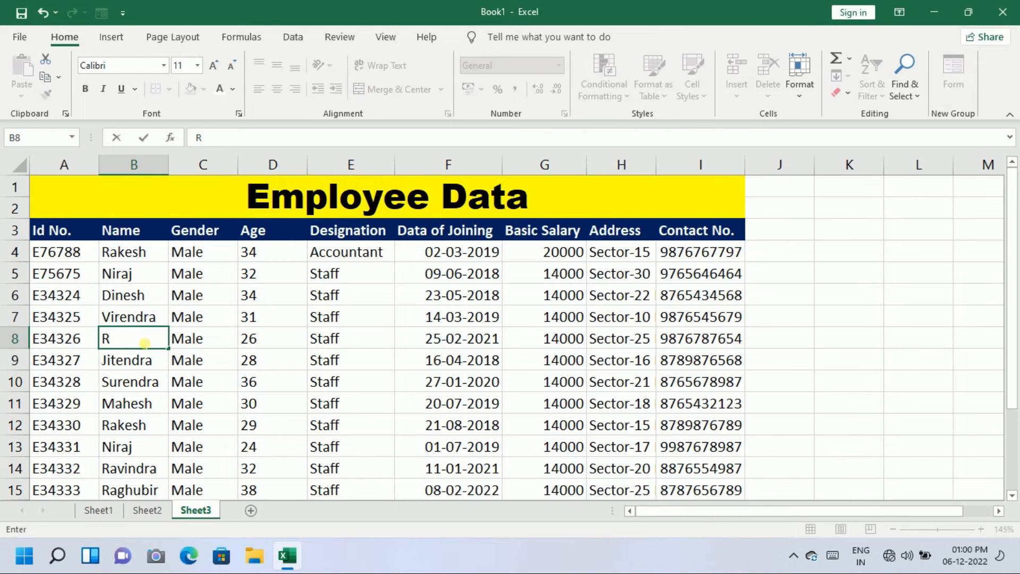
text(akesh)
key(Return)
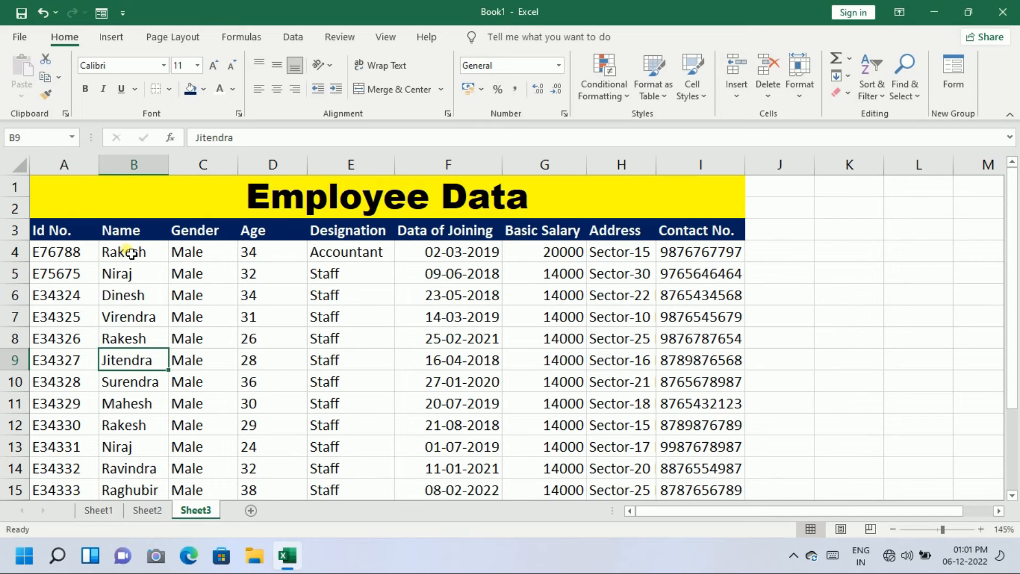
drag(127, 253, 137, 489)
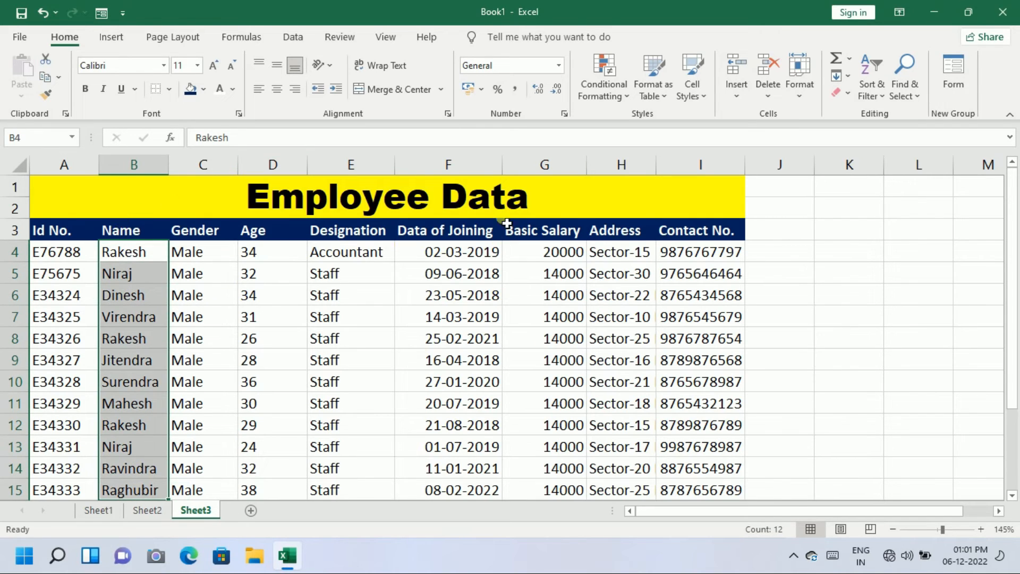
Highlight duplicate names in B4:B15 using Duplicate Values with Light Red Fill and Dark Red Text
click(625, 98)
mouse_move(623, 128)
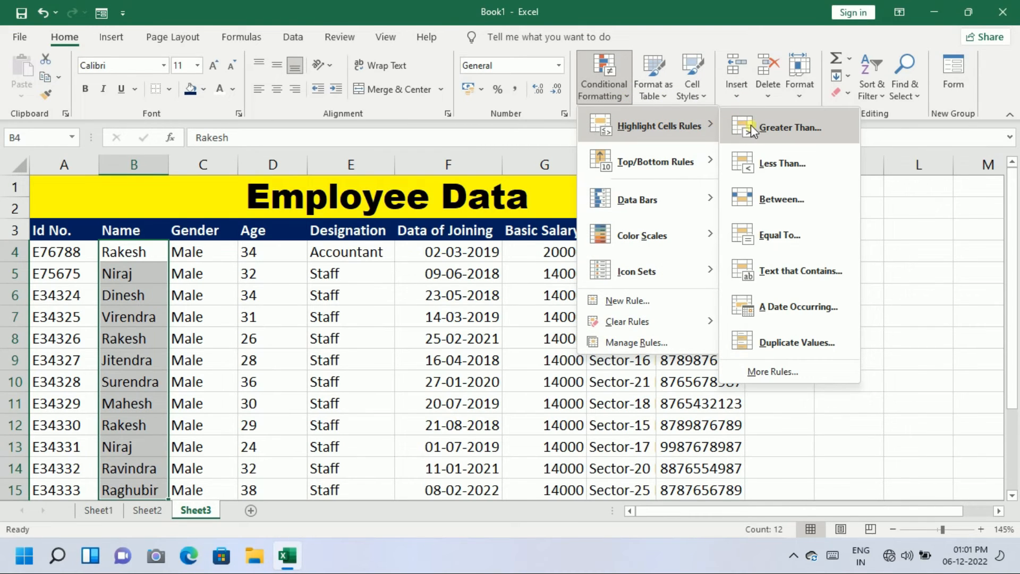
click(760, 343)
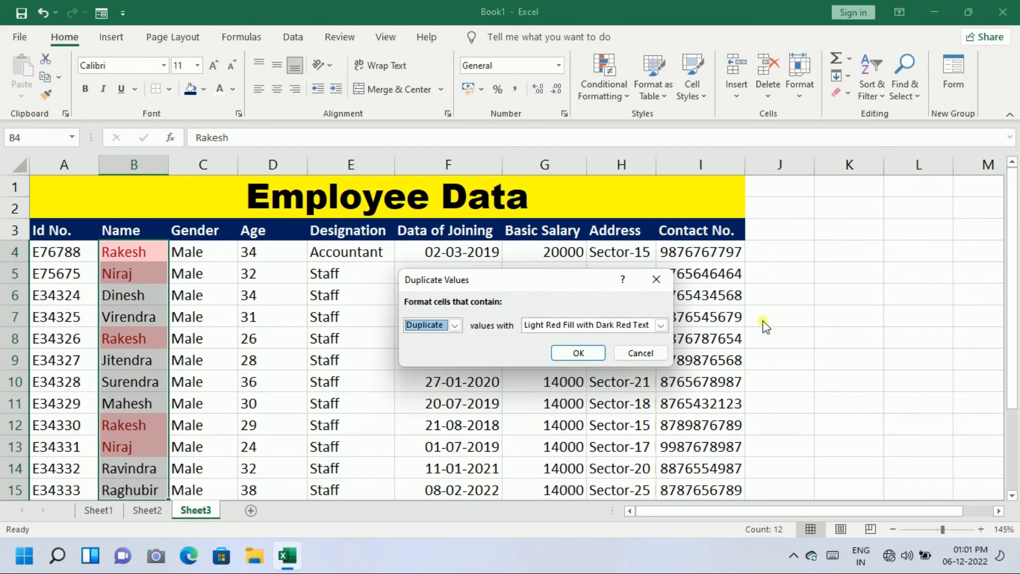
click(660, 326)
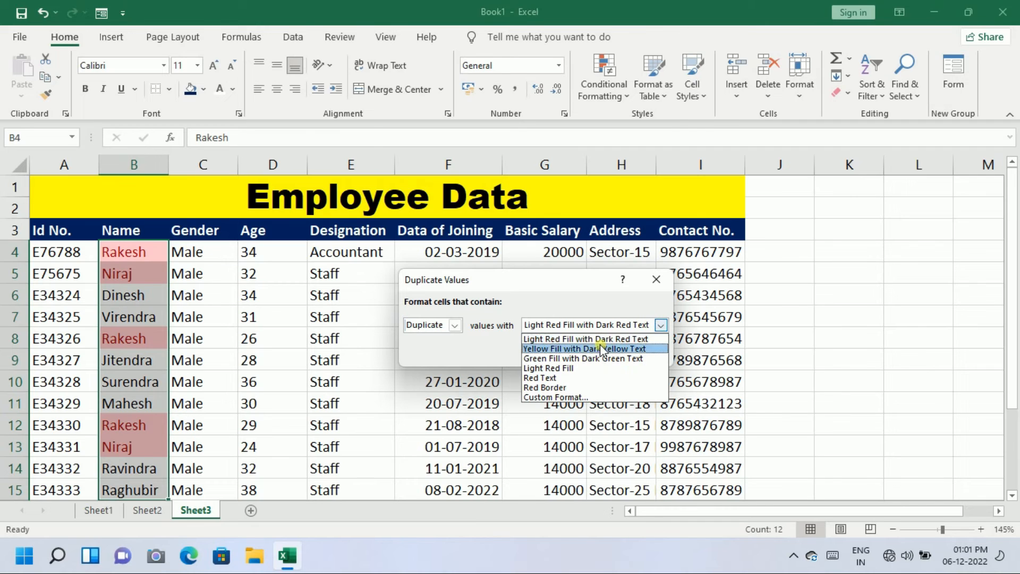
click(666, 326)
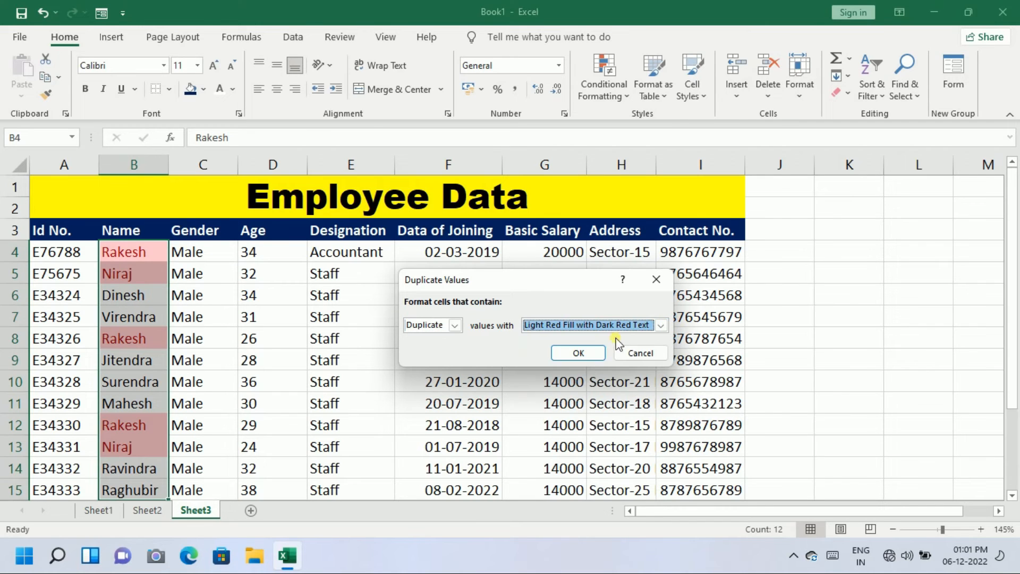
click(580, 353)
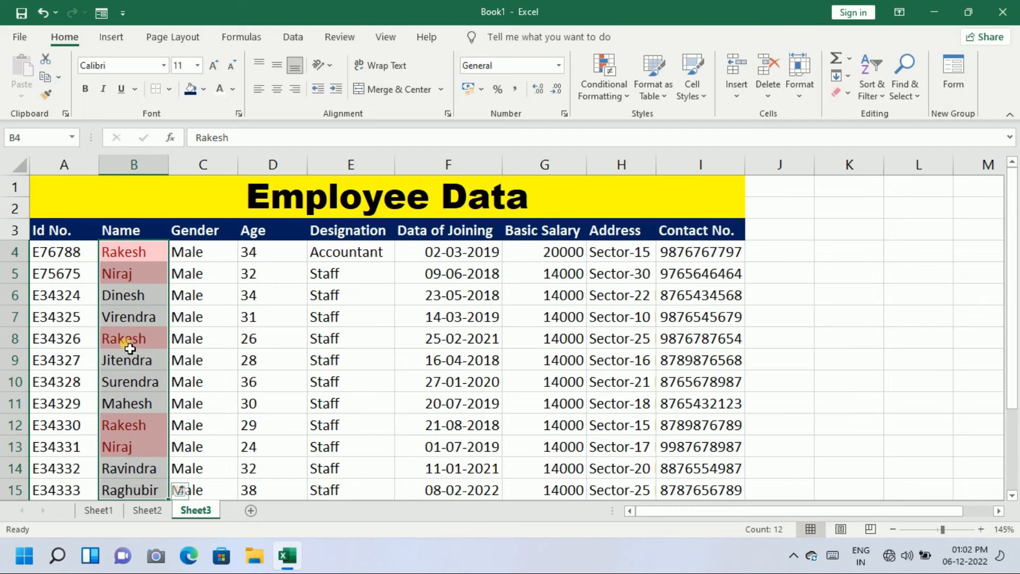
click(137, 296)
Clear the conditional formatting rules from the names in B4:B13
drag(145, 257, 164, 454)
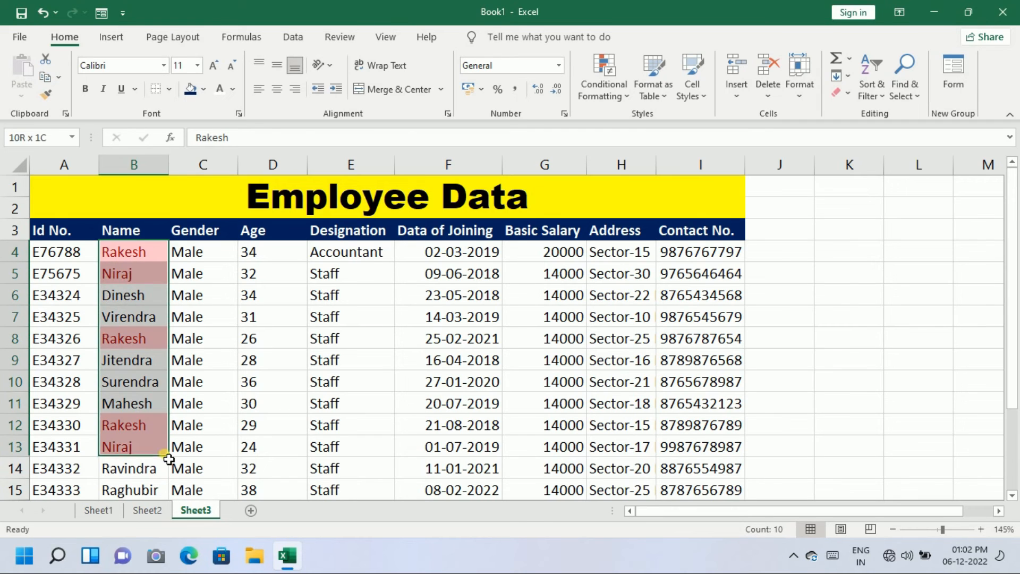
click(622, 98)
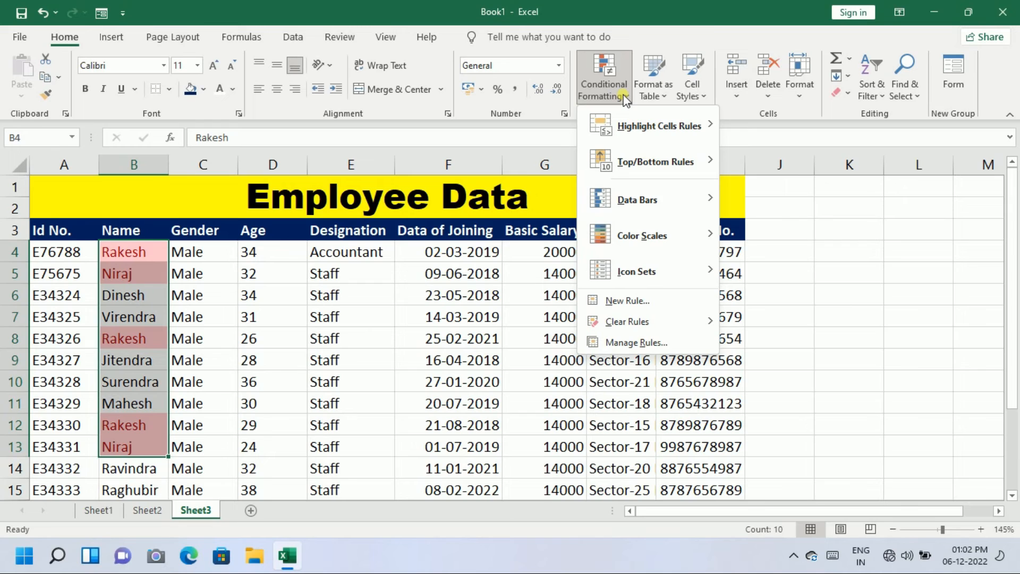
mouse_move(665, 328)
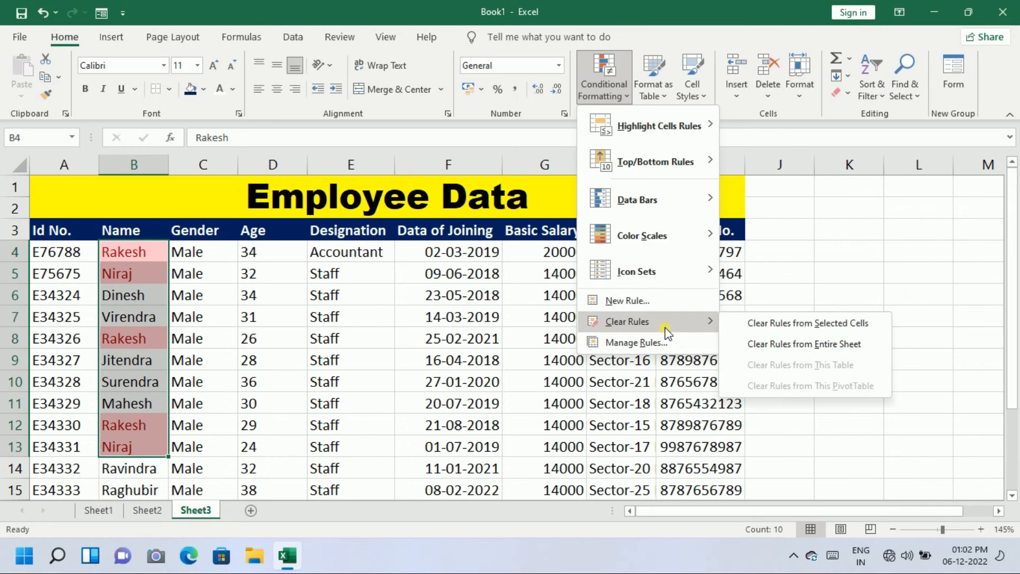
click(757, 322)
click(159, 466)
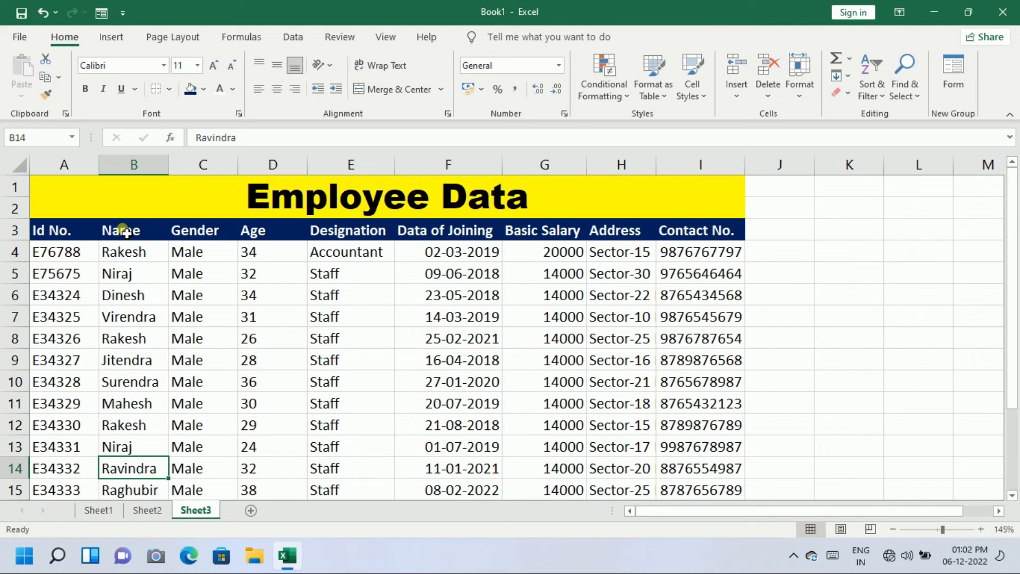
Apply All Borders to the Employee Data table range A1:I15
click(77, 199)
drag(77, 198, 169, 490)
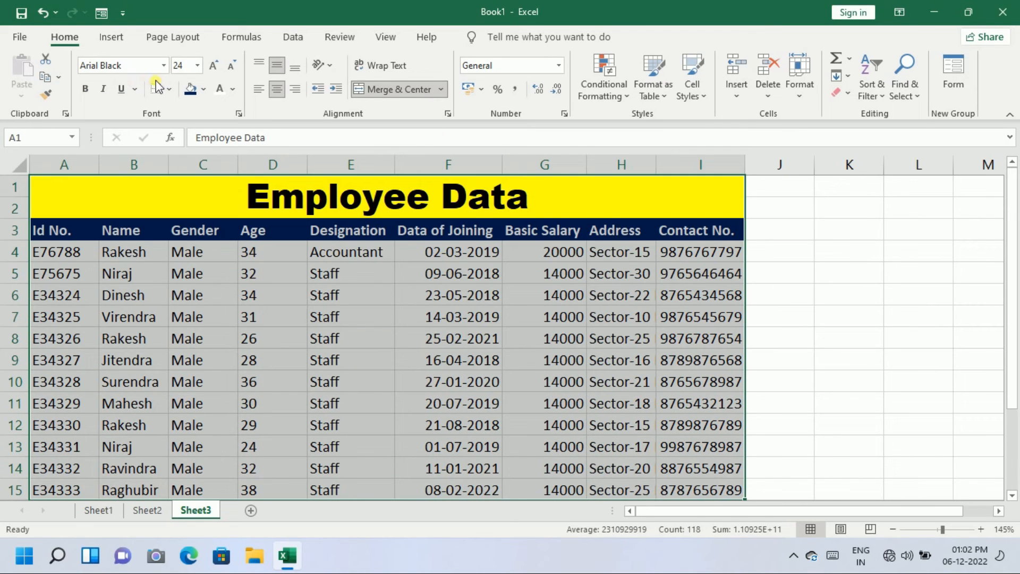
click(171, 90)
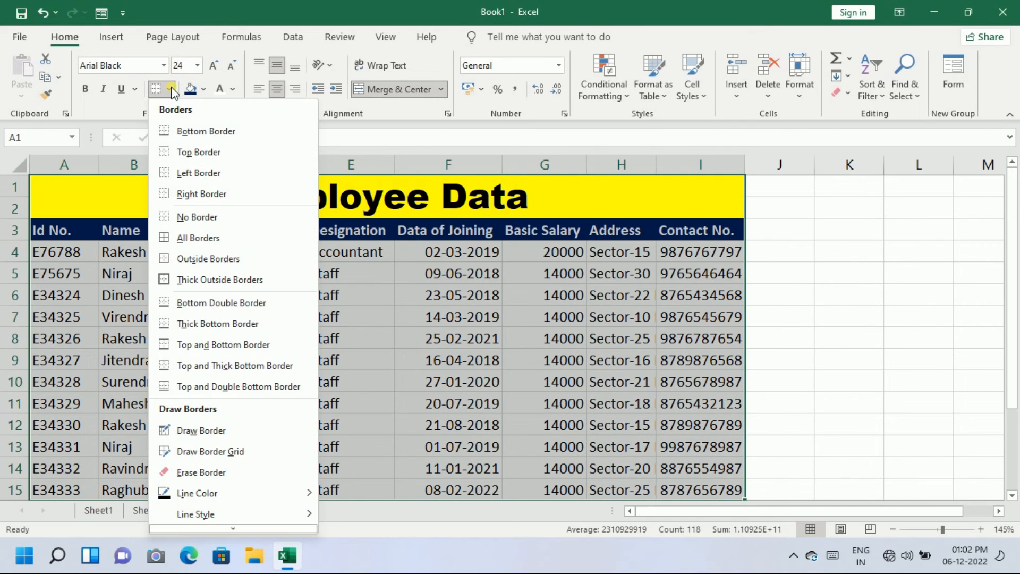
click(201, 238)
click(110, 334)
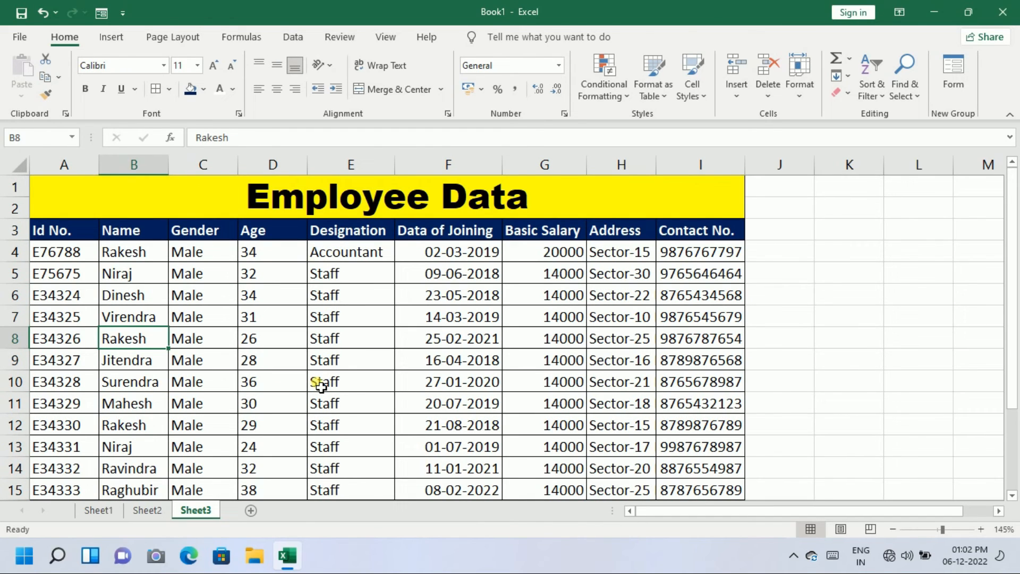
click(184, 193)
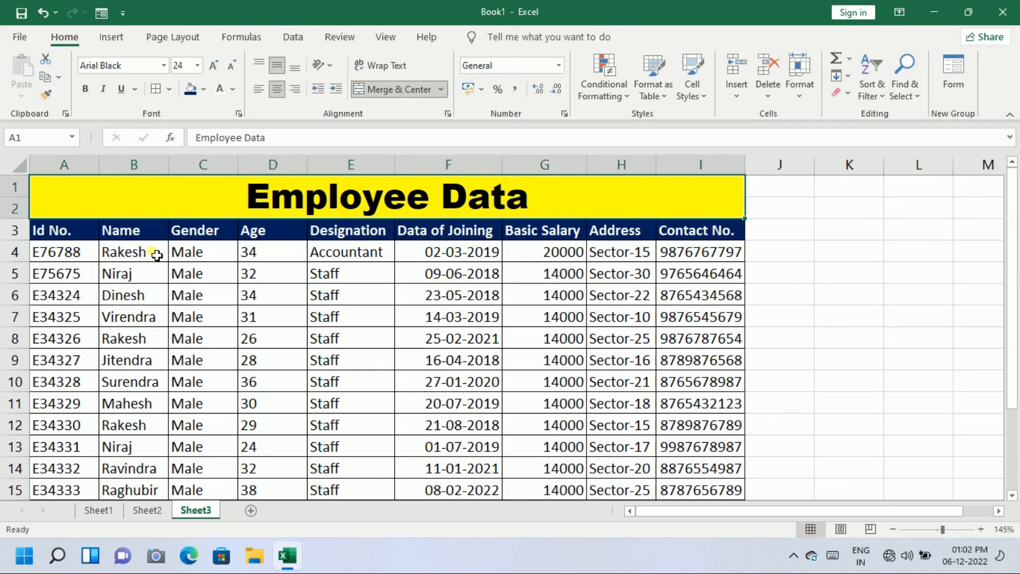
On Sheet2, copy the student marks table A1:I7
click(146, 510)
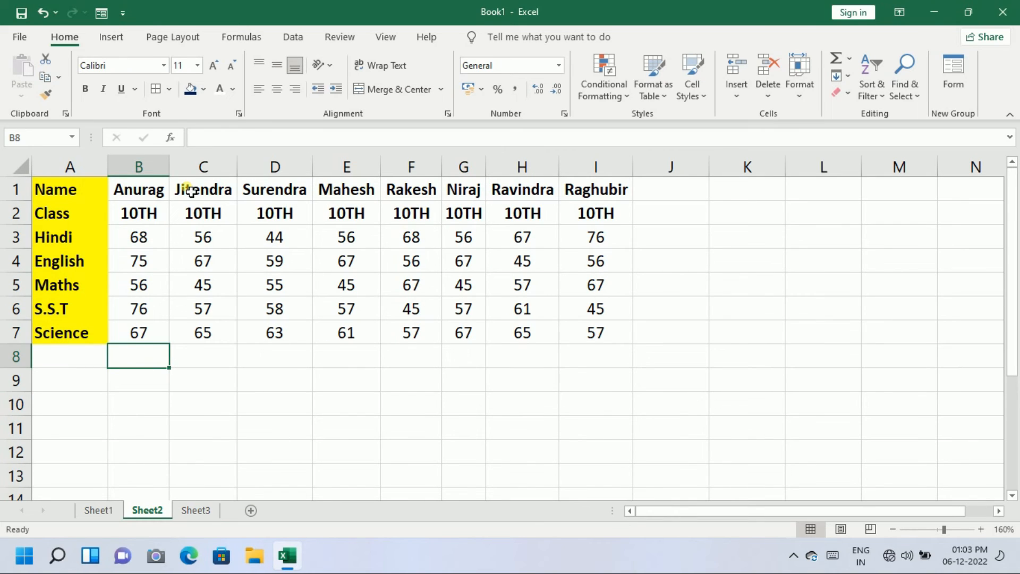
click(103, 198)
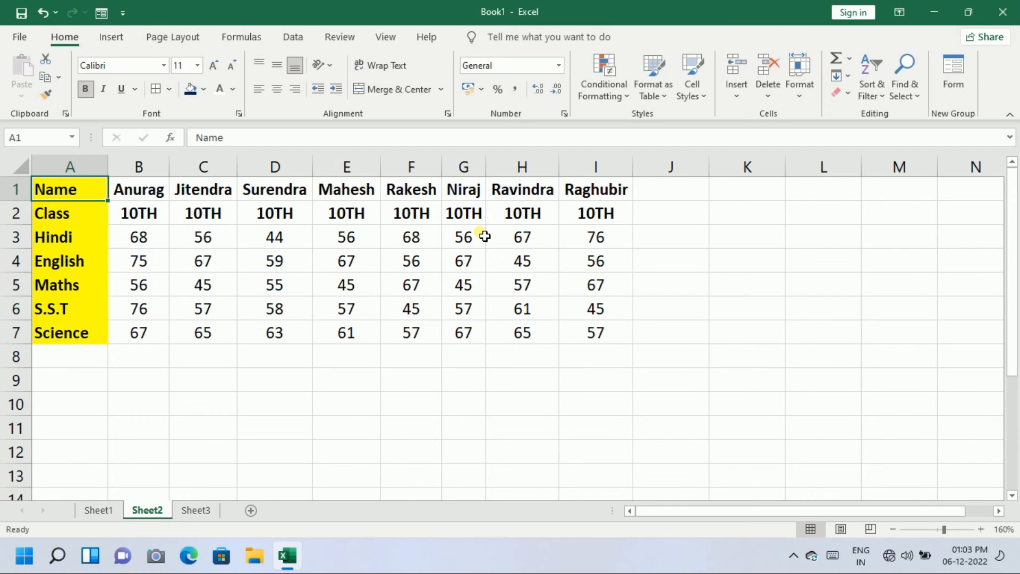
click(139, 309)
drag(87, 187, 591, 334)
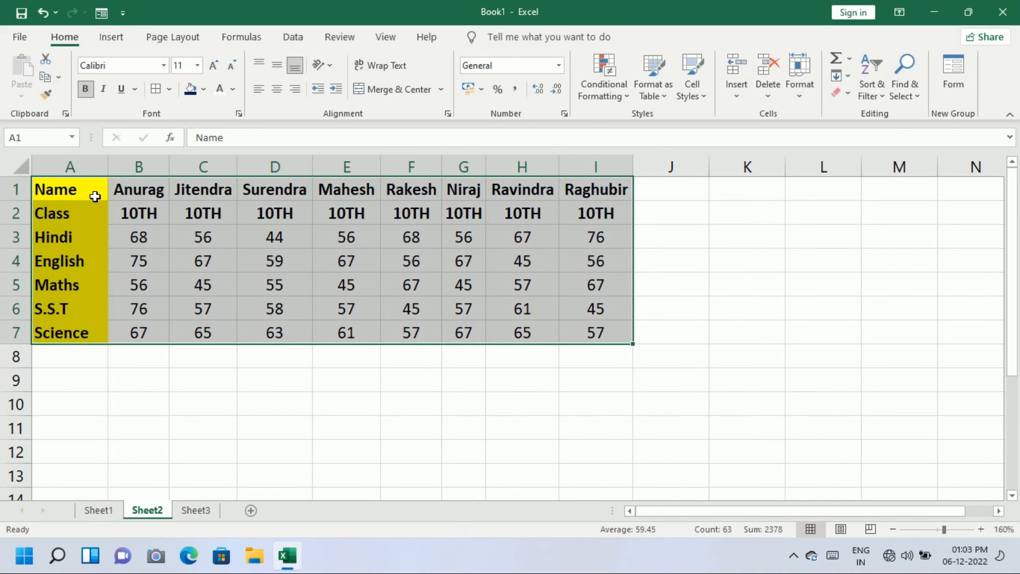
right_click(90, 195)
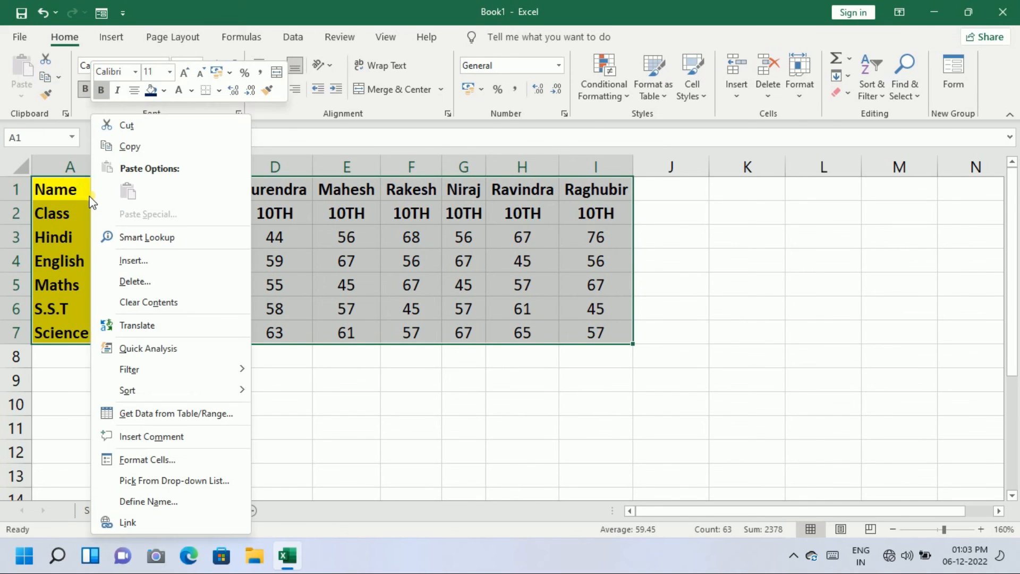
click(160, 145)
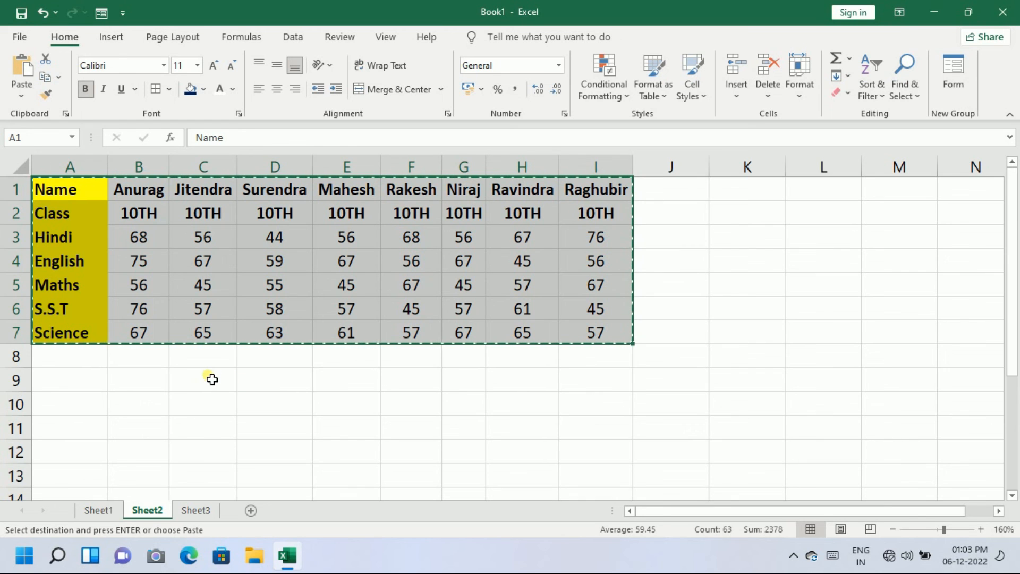
Select cell A11 below the table as the paste destination
scroll(211, 378, down, 1)
scroll(210, 379, down, 1)
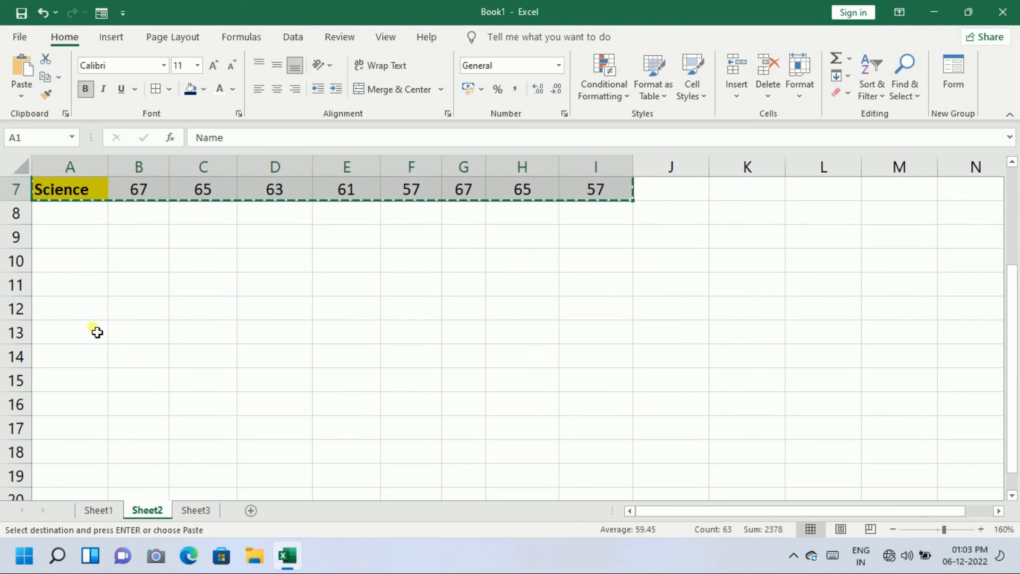
click(65, 288)
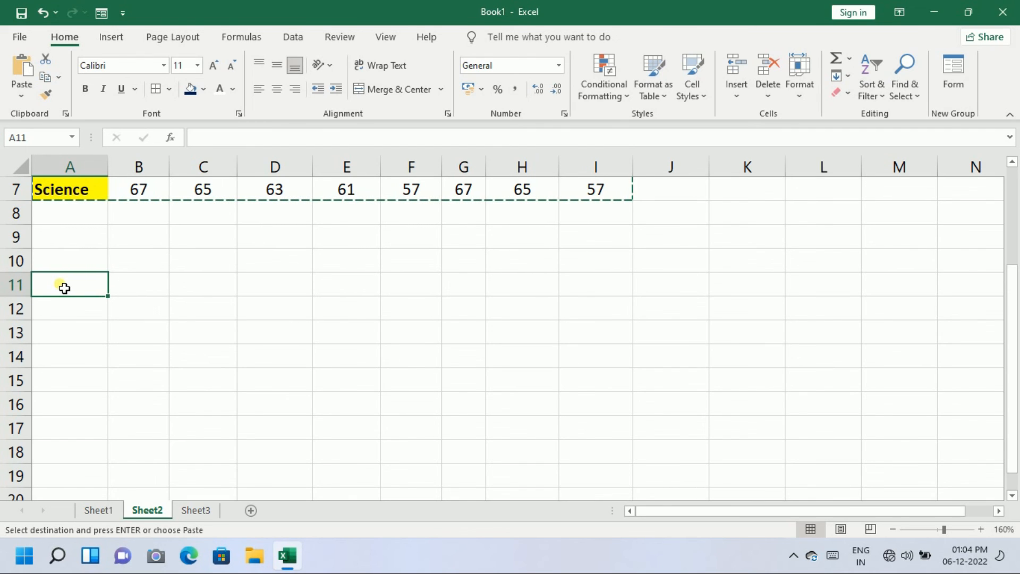
Paste Special the marks table at A11 with Transpose enabled
click(21, 98)
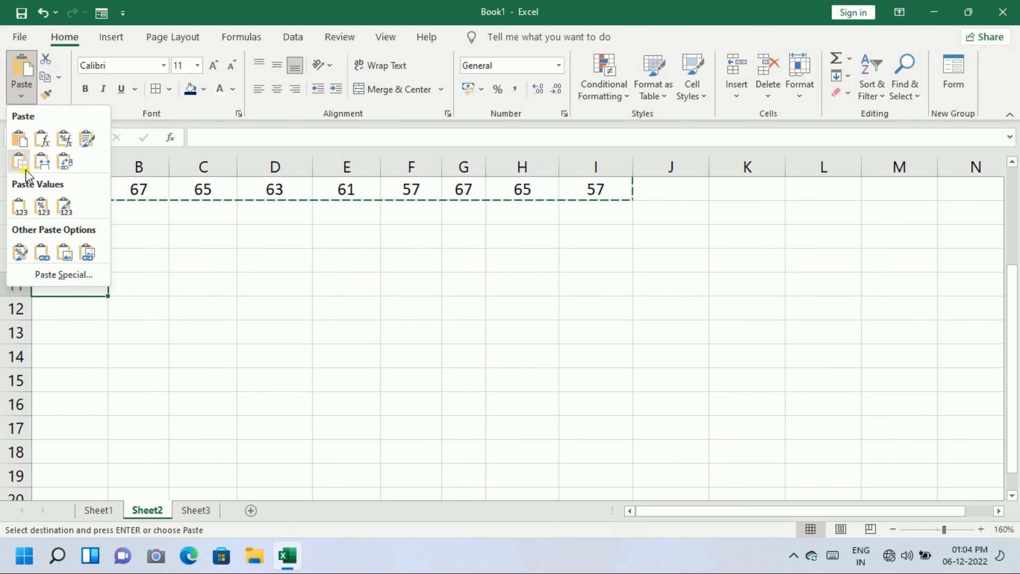
click(48, 274)
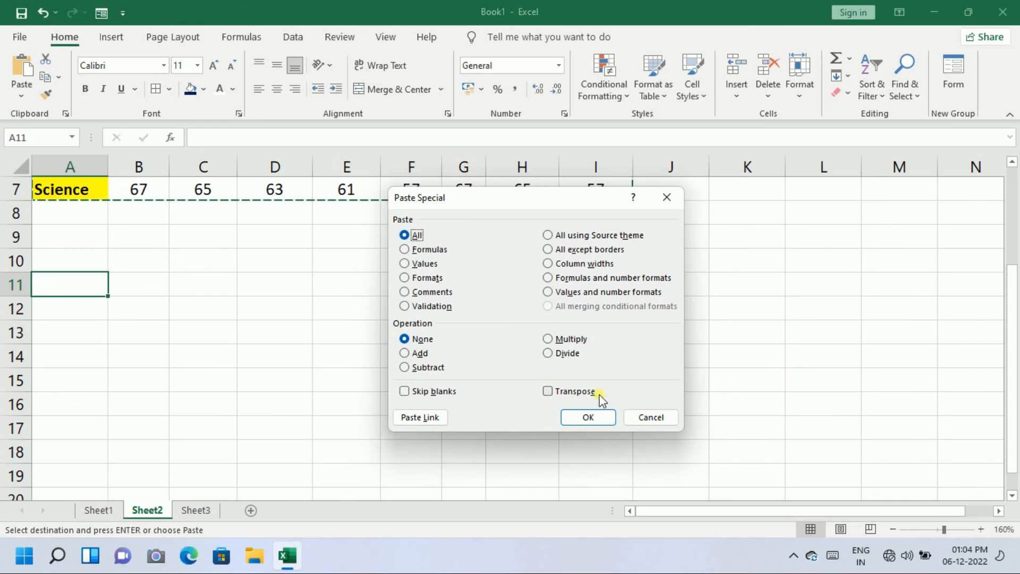
click(547, 394)
click(585, 418)
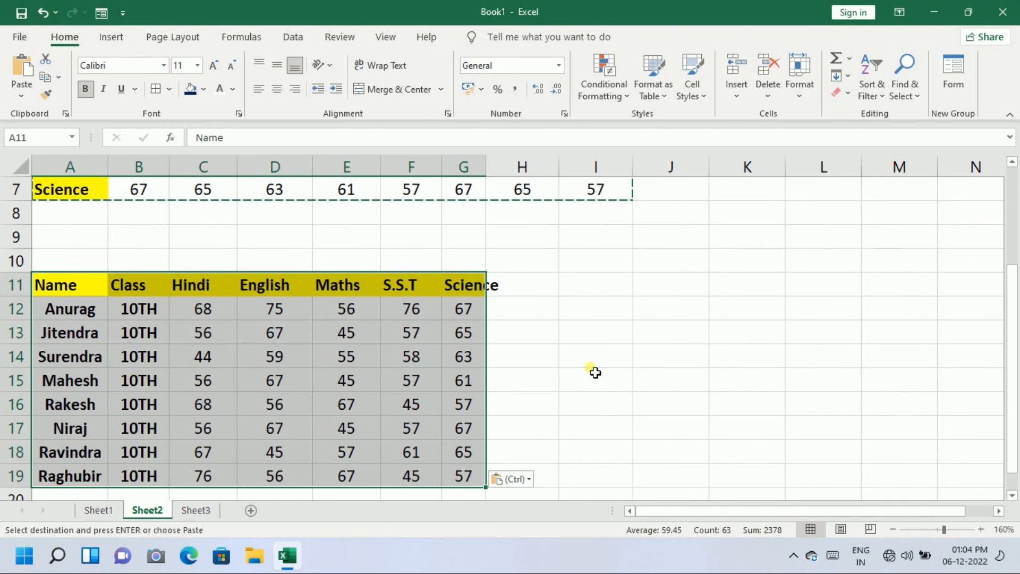
scroll(469, 322, up, 2)
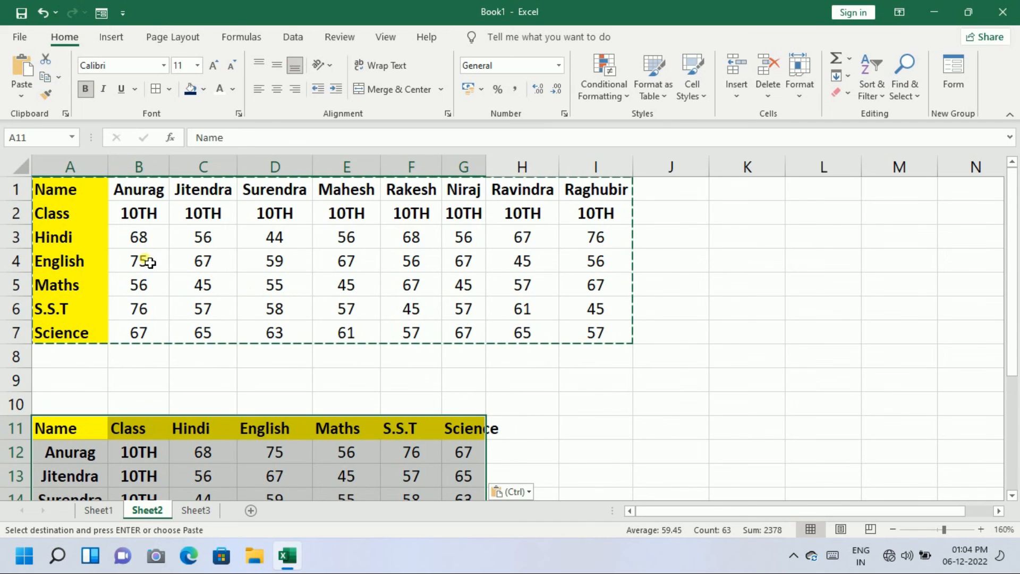
scroll(572, 255, down, 4)
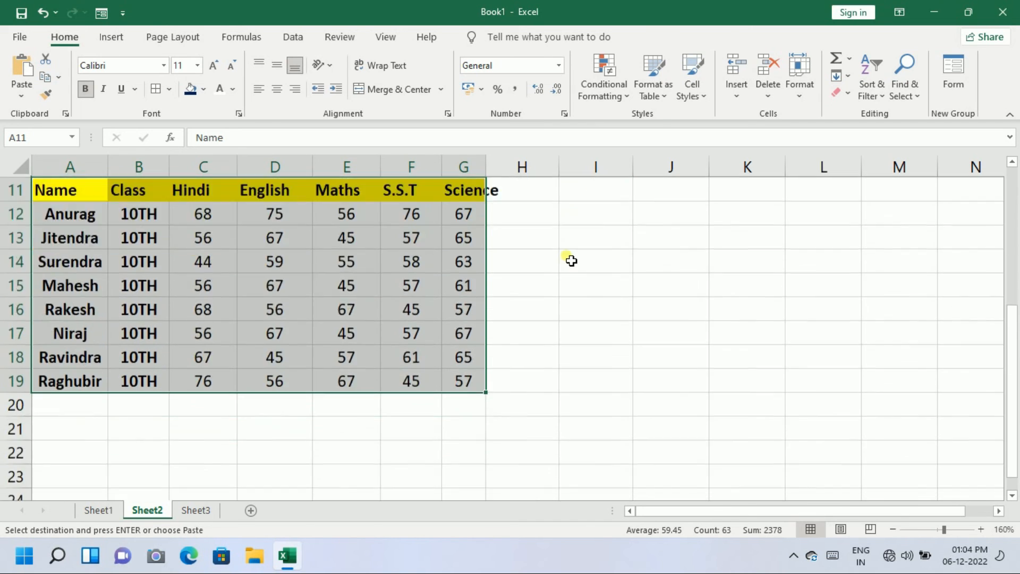
scroll(570, 266, up, 2)
scroll(569, 271, down, 1)
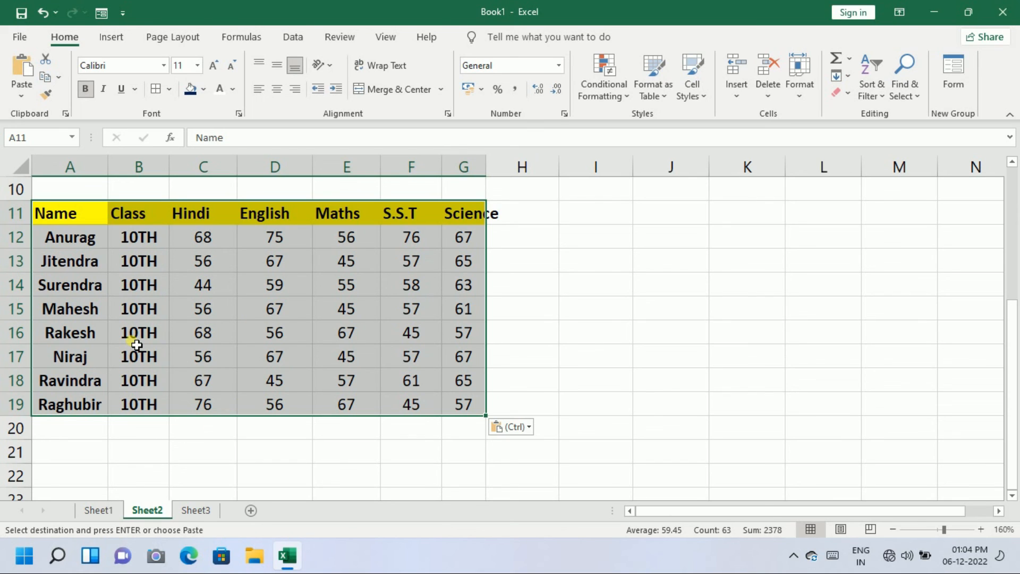
Autofit column G to fit Science, then return to the Employee Data sheet
click(495, 173)
double_click(494, 172)
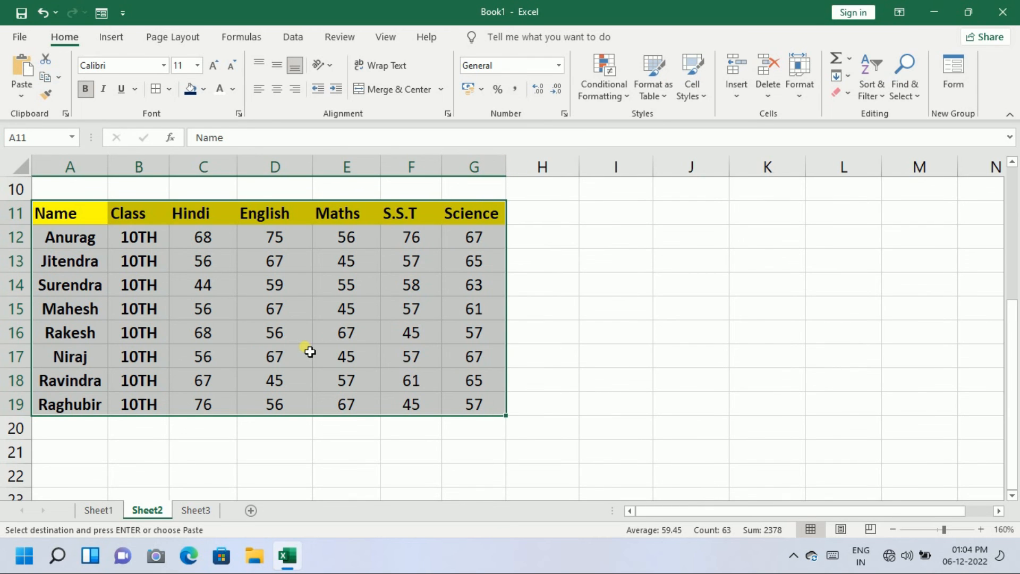
scroll(310, 350, up, 3)
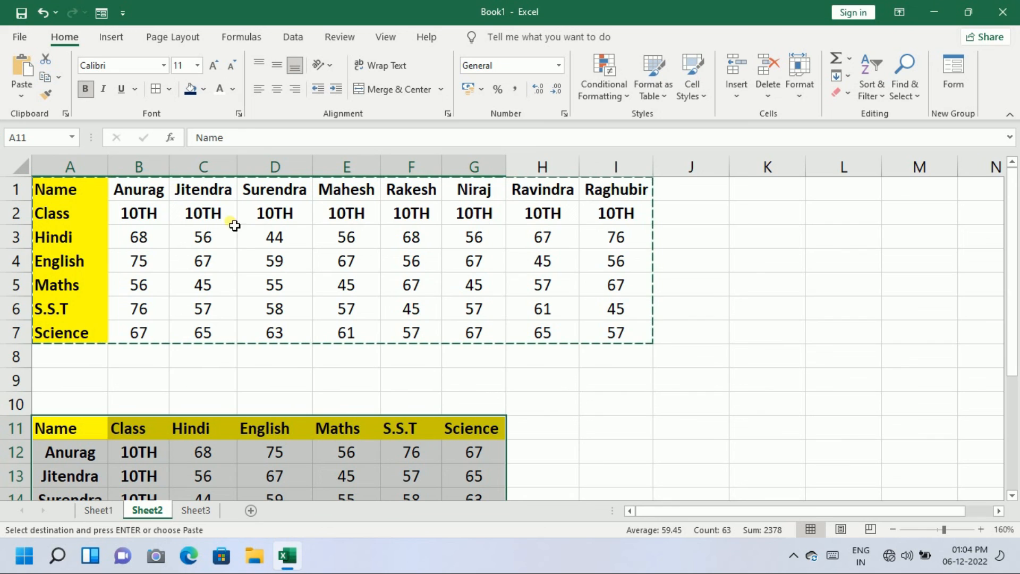
scroll(465, 220, down, 3)
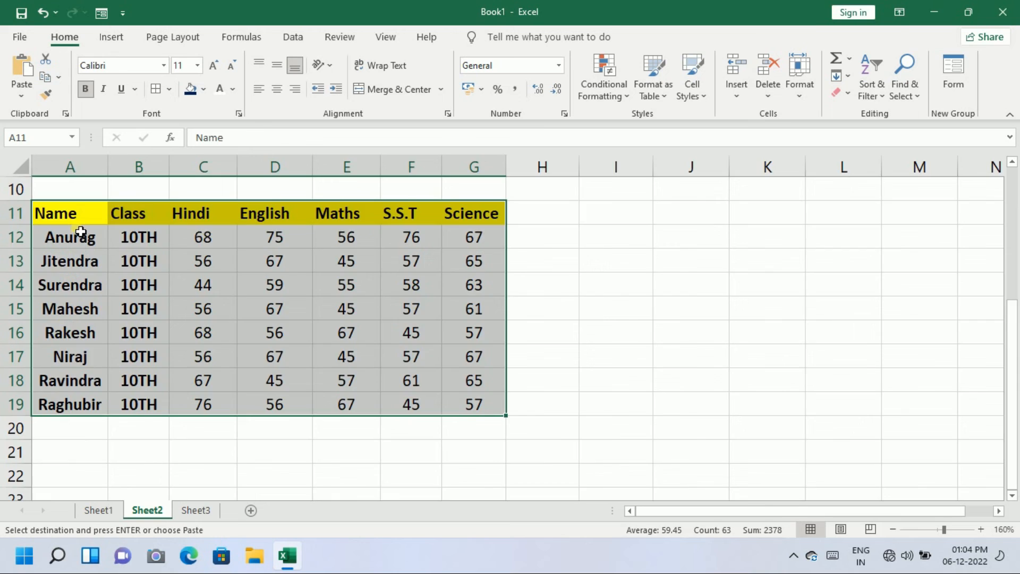
key(ctrl+Page_Down)
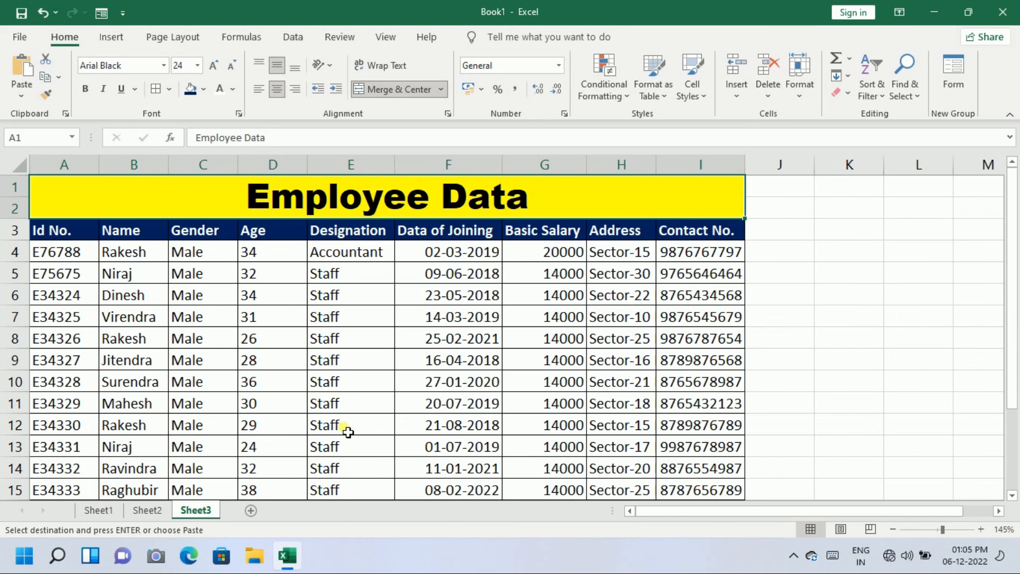